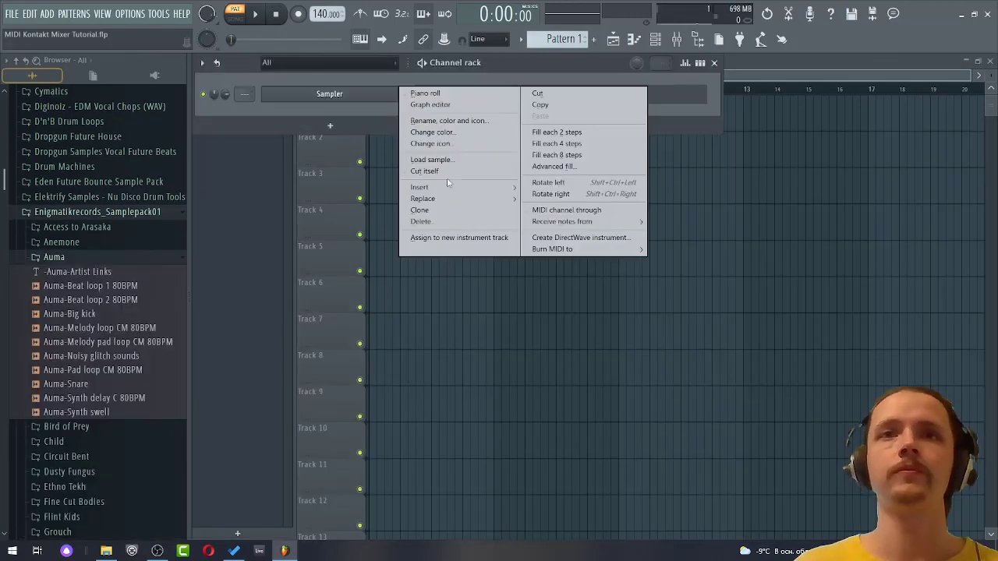
# Replace the Sampler channel with Kontakt and load The Giant piano instrument from The Giant library
pyautogui.moveTo(437, 198)
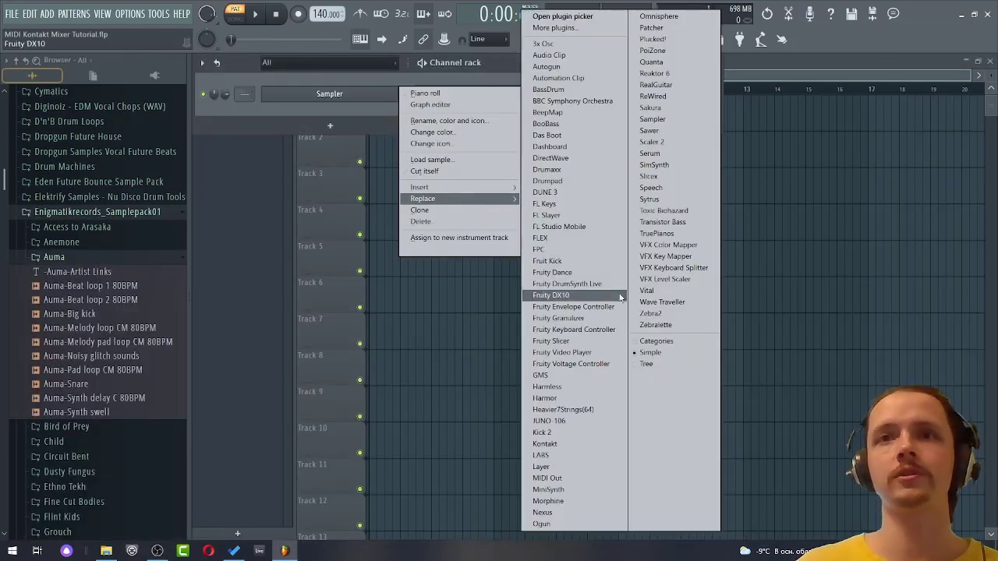
pyautogui.click(555, 446)
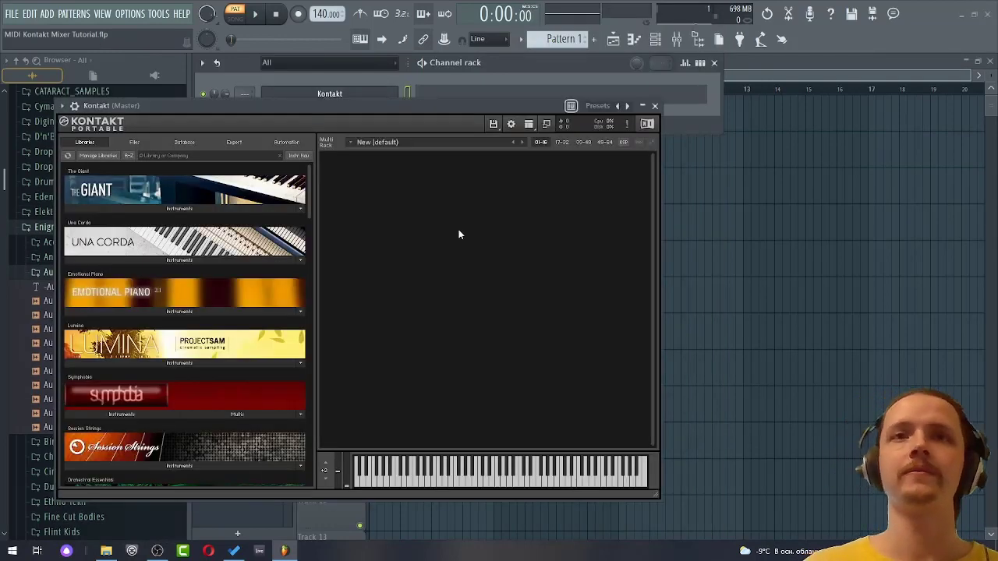
pyautogui.moveTo(412, 103); pyautogui.dragTo(747, 143)
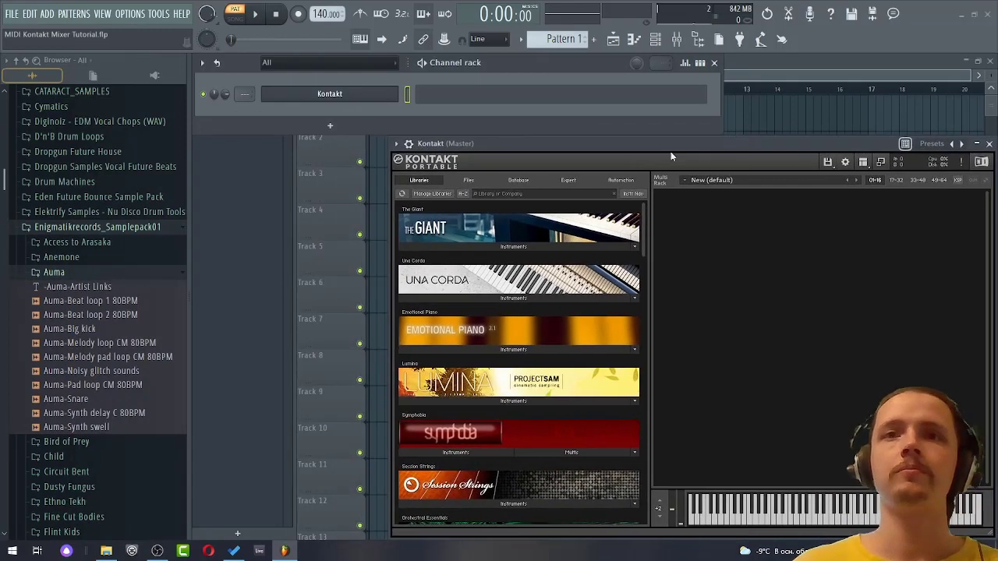
pyautogui.click(479, 246)
pyautogui.doubleClick(434, 268)
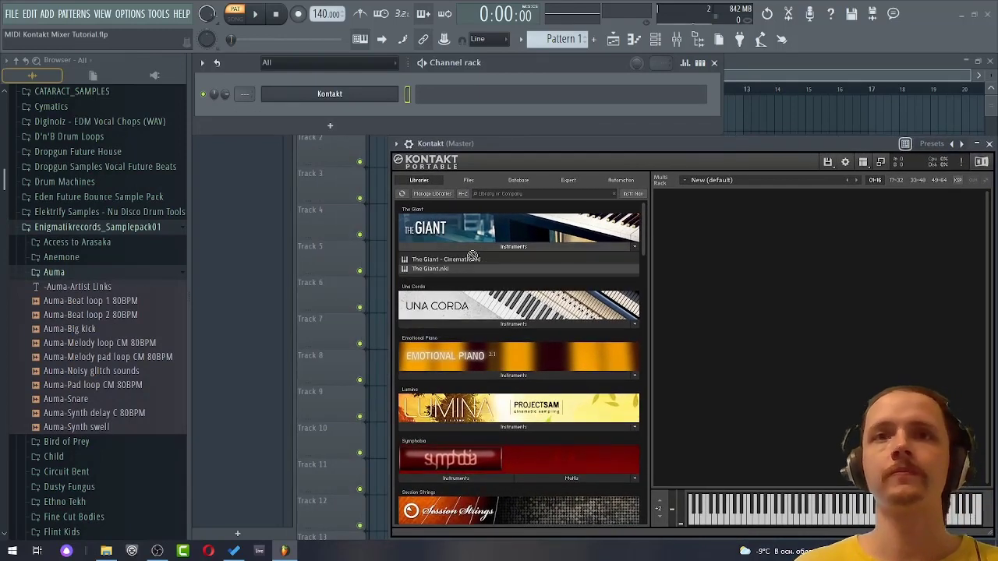
# Load the 09 Staccato instrument from the Individual folder of the Session Strings library
pyautogui.scroll(-2, 463, 375)
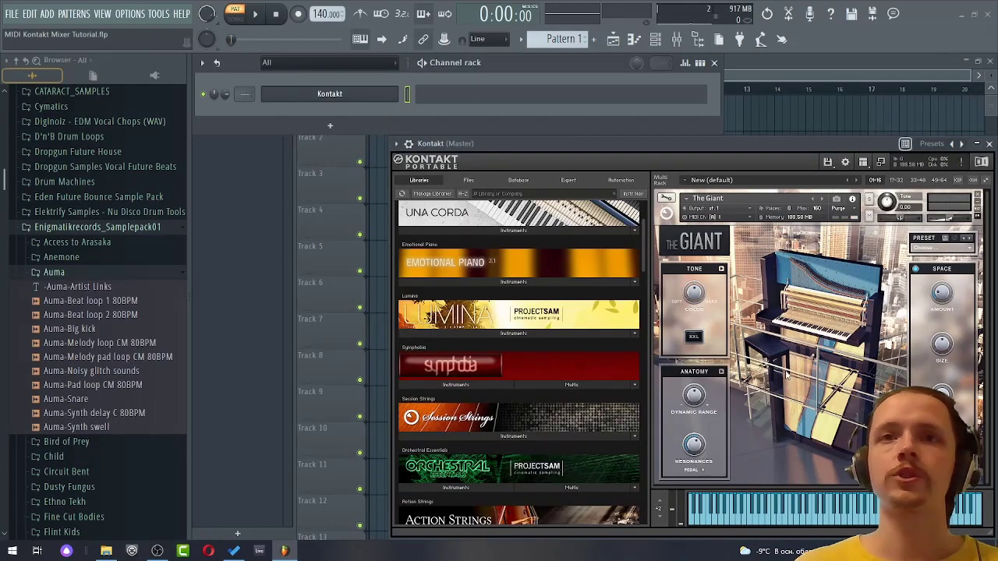
pyautogui.scroll(-1, 463, 375)
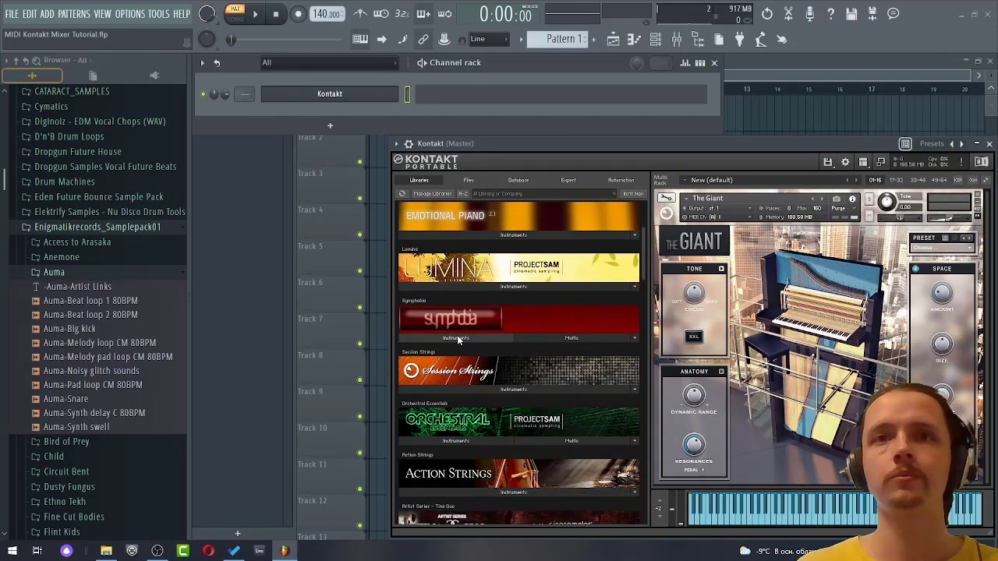
pyautogui.click(458, 389)
pyautogui.click(449, 405)
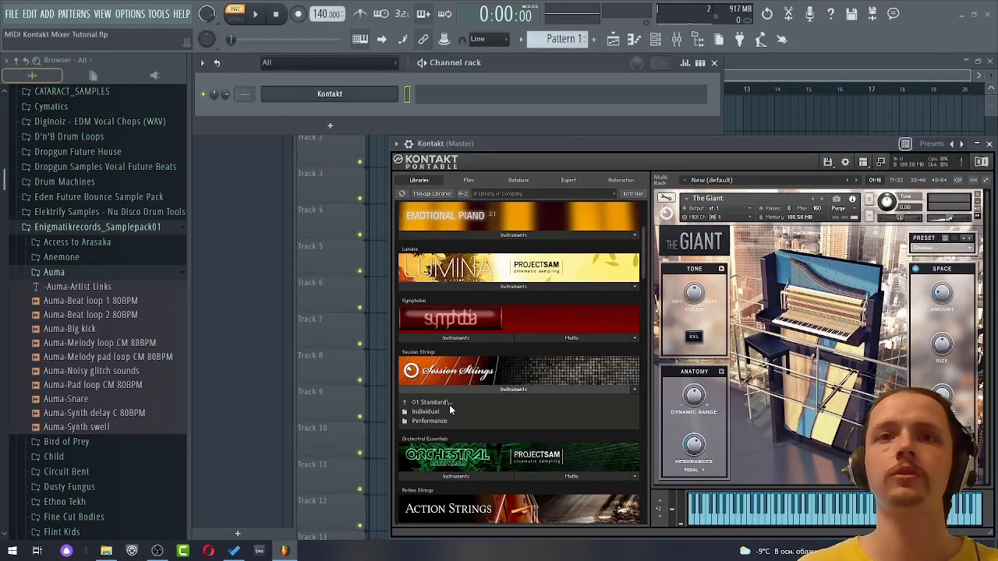
pyautogui.click(432, 415)
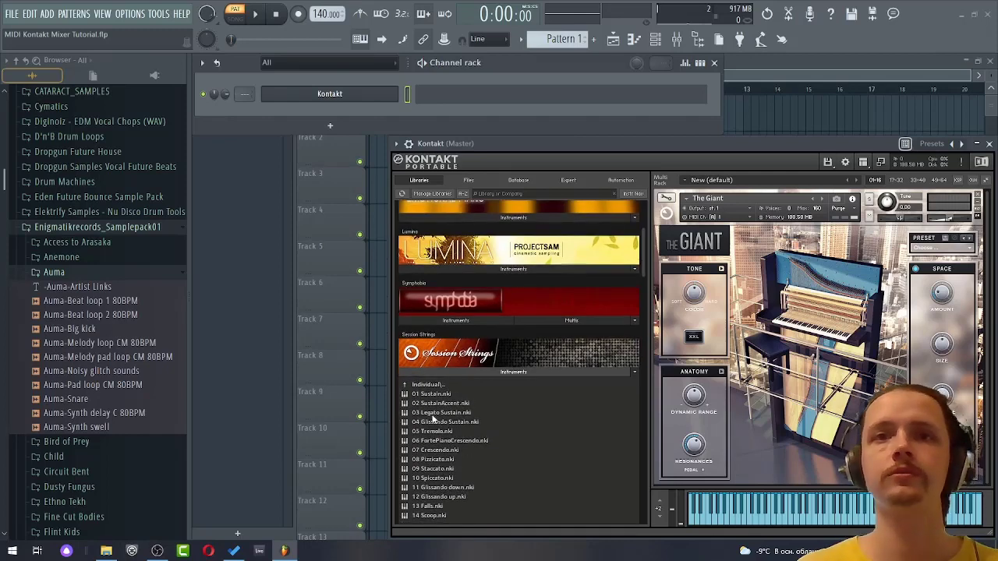
pyautogui.click(437, 469)
# Load the Signal.nki instrument from the Signal library into the Kontakt rack
pyautogui.scroll(-3, 482, 351)
pyautogui.scroll(-10, 482, 351)
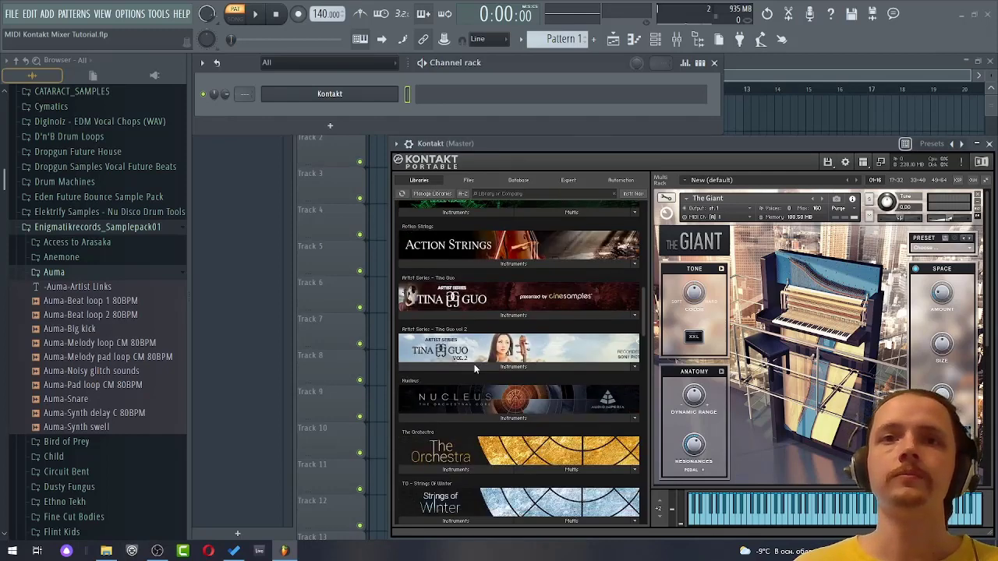
pyautogui.click(455, 421)
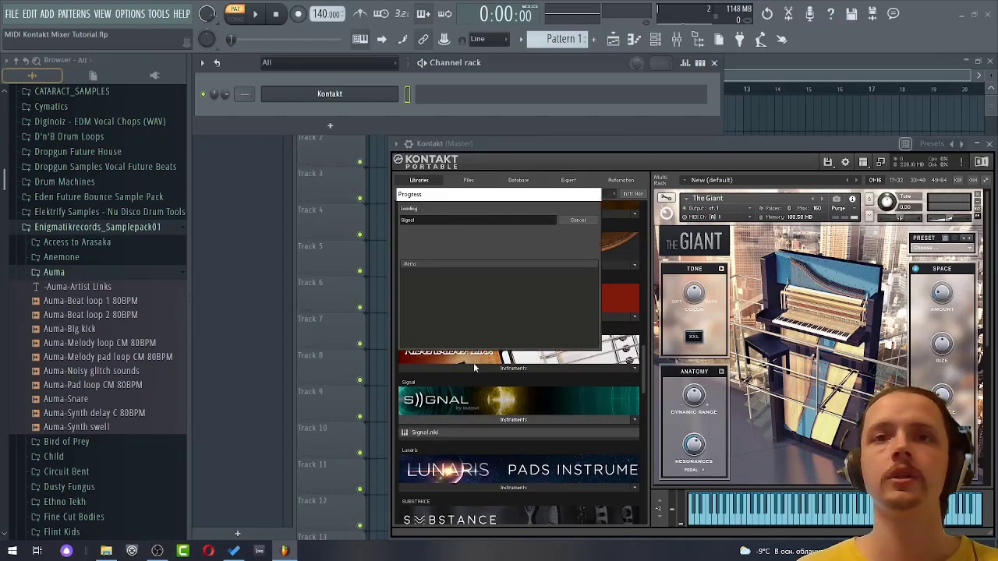
# Load the Timpani hits and roll s.nki instrument from the Timpani folder of the True Strike library
pyautogui.scroll(-2, 506, 354)
pyautogui.scroll(-3, 536, 352)
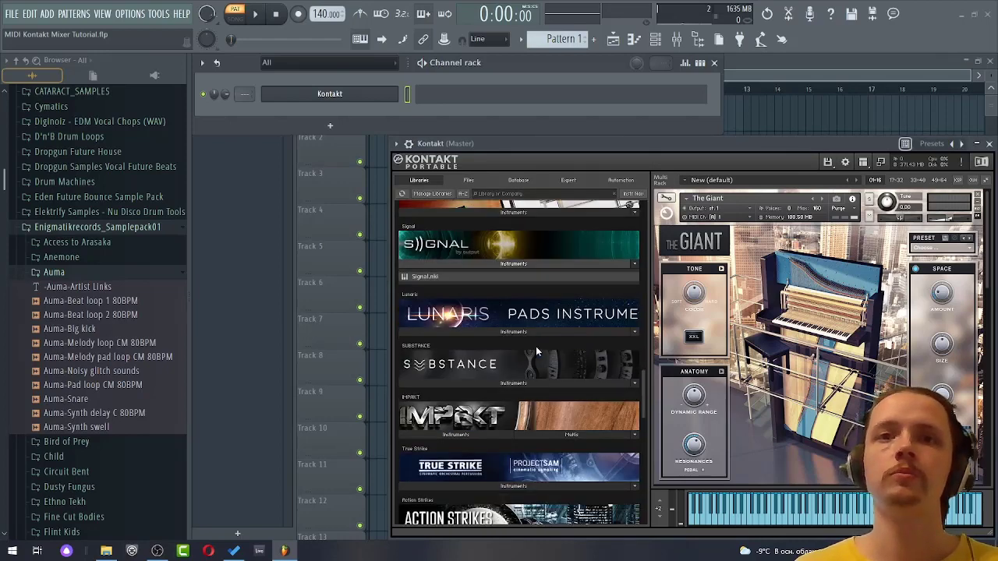
pyautogui.click(514, 413)
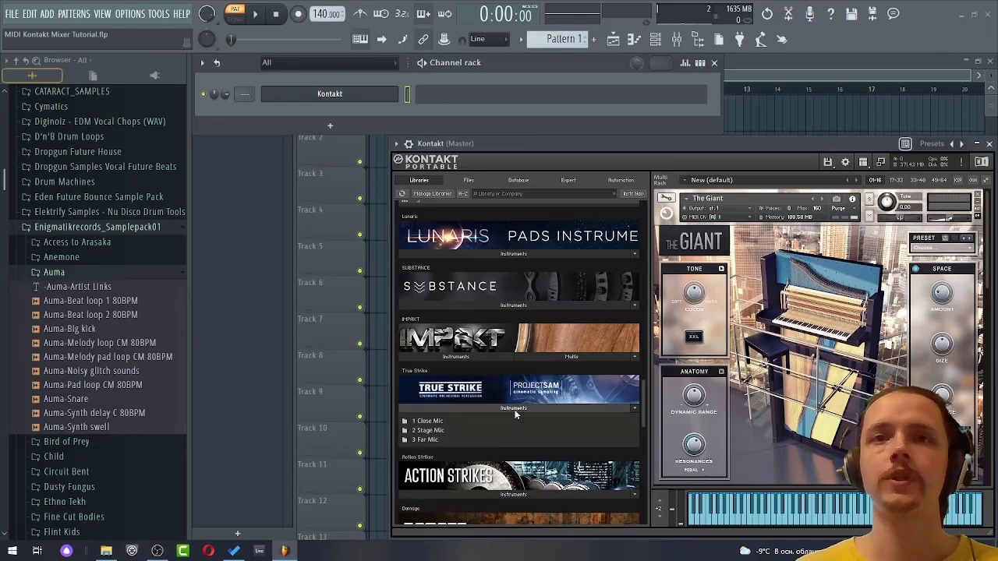
pyautogui.doubleClick(434, 429)
pyautogui.doubleClick(435, 434)
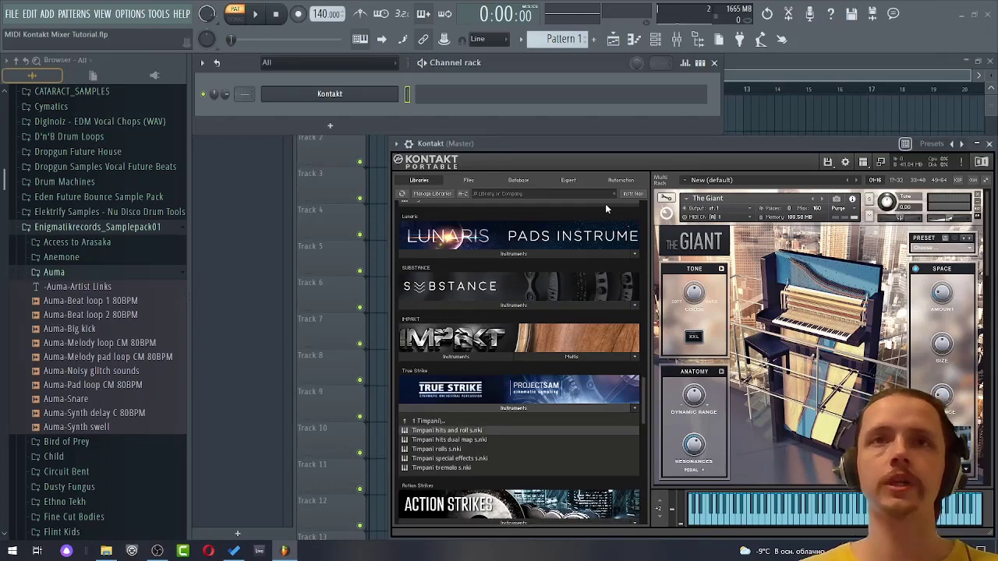
# Play the C5 note three times to hear which of the loaded instruments responds
pyautogui.press('q')
pyautogui.press('q')
pyautogui.press('q')
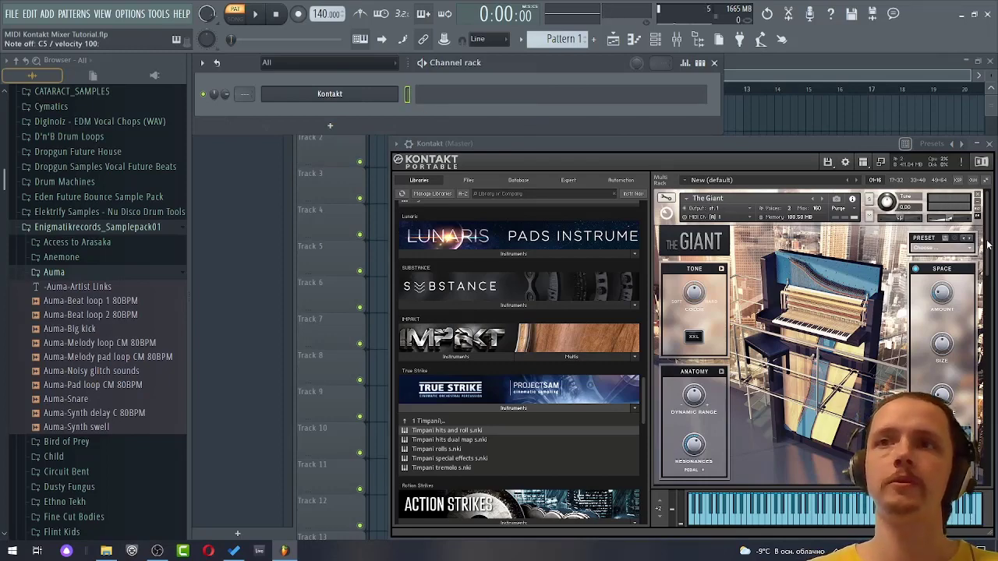
# Set the MIDI channel of the 09 Staccato instrument to omni and play two notes to test it
pyautogui.moveTo(988, 243); pyautogui.dragTo(987, 309)
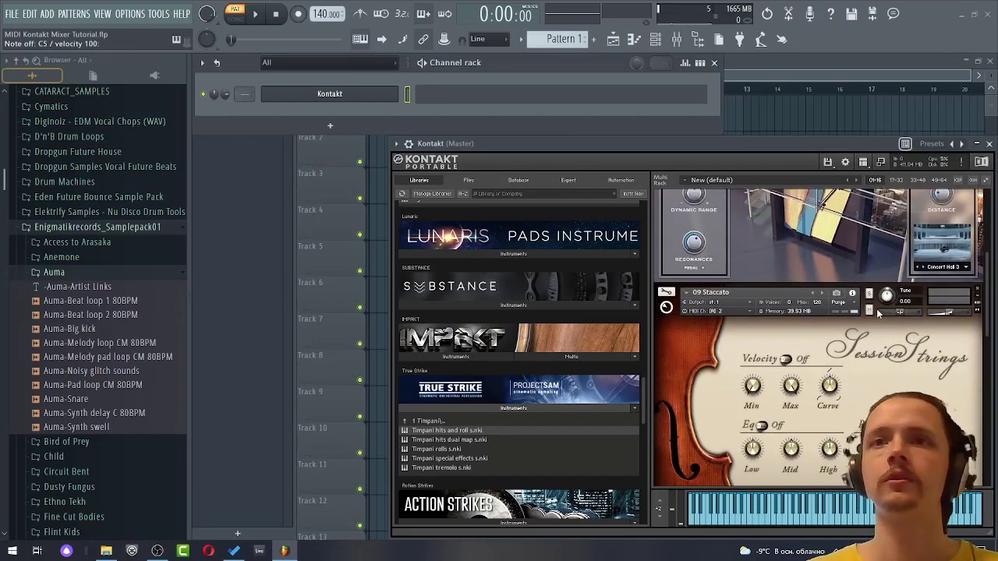
pyautogui.click(751, 313)
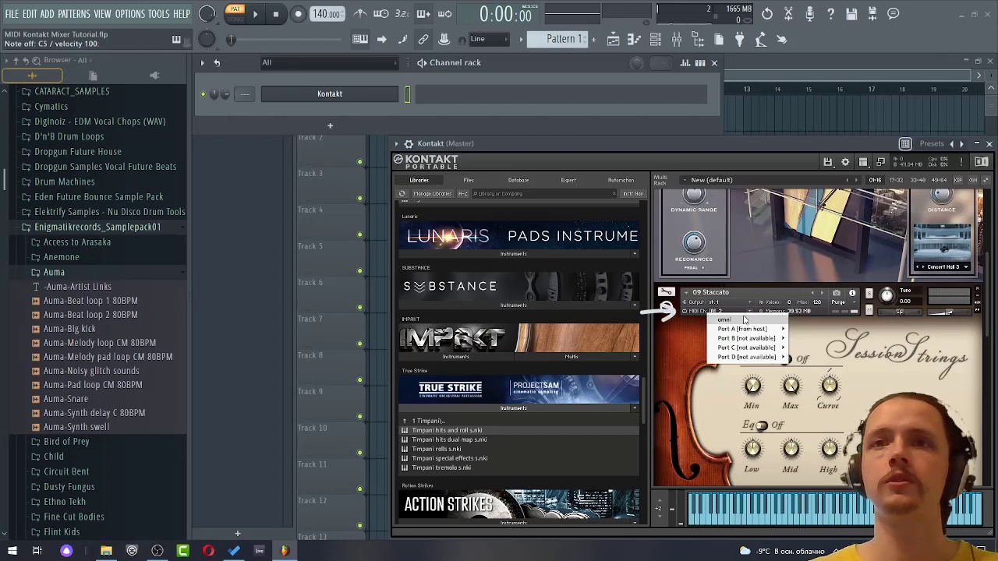
pyautogui.click(694, 315)
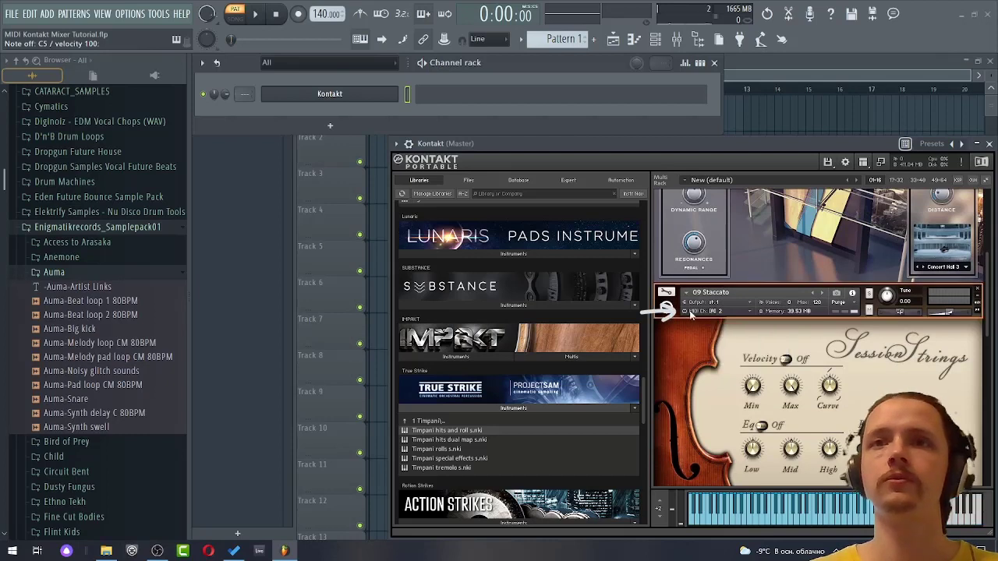
pyautogui.click(751, 313)
pyautogui.click(735, 319)
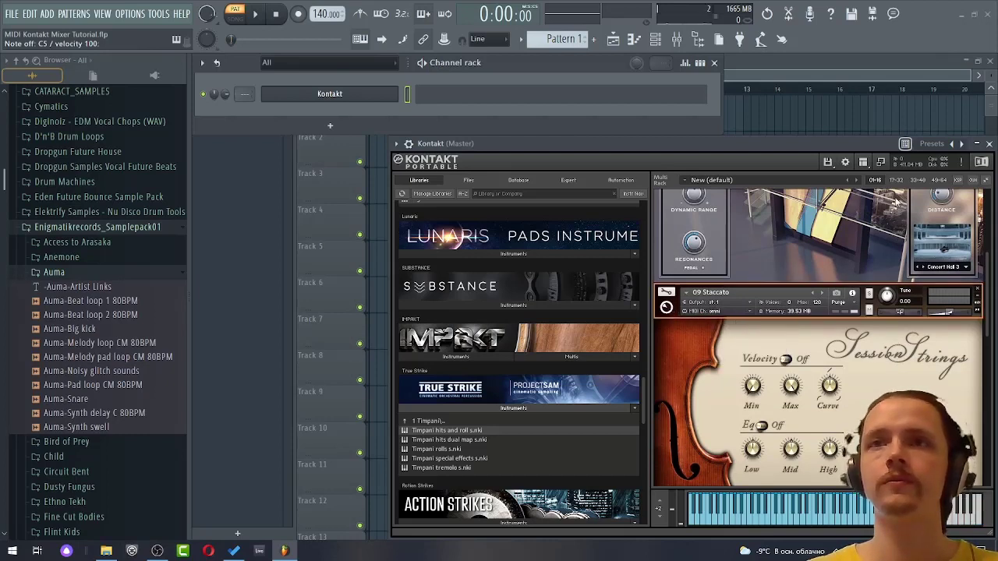
pyautogui.press('q')
pyautogui.press('e')
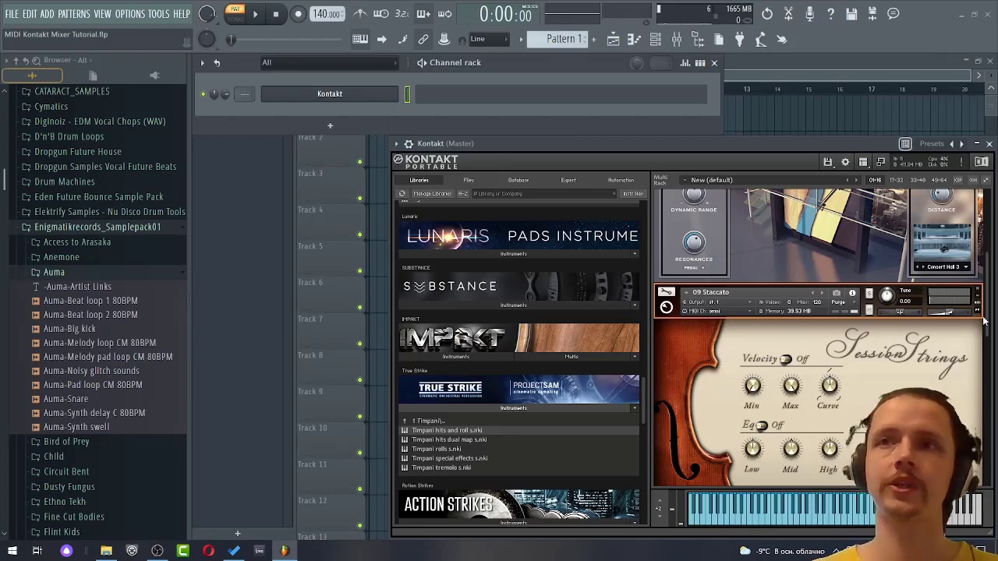
# Examine the MIDI channel assignments of the 09 Staccato, Signal and Timpani instruments in the Kontakt rack
pyautogui.moveTo(988, 320)
pyautogui.mouseDown()
pyautogui.moveTo(990, 474)
pyautogui.moveTo(994, 234)
pyautogui.moveTo(986, 310)
pyautogui.mouseUp()
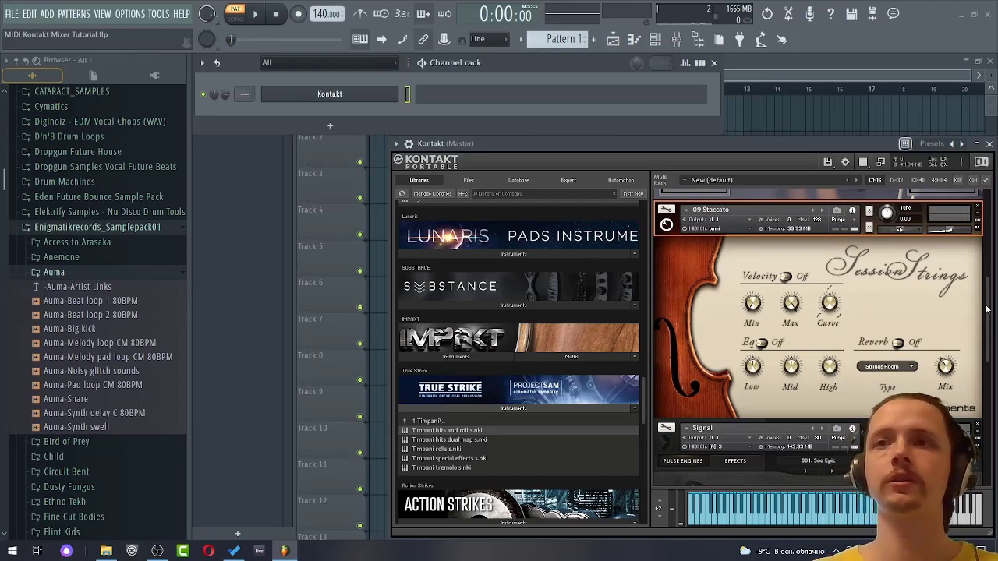
pyautogui.moveTo(986, 310); pyautogui.dragTo(980, 402)
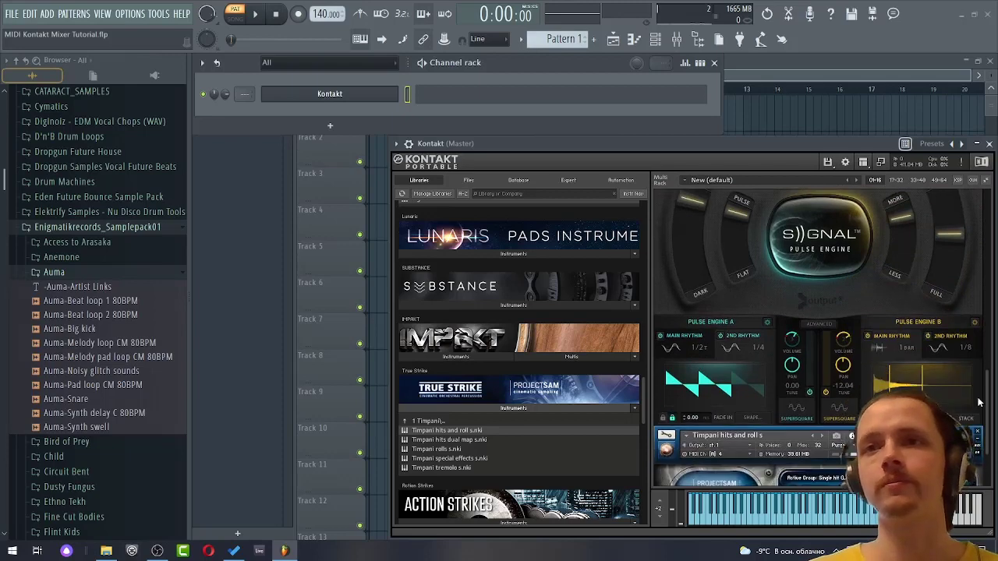
pyautogui.scroll(5, 980, 402)
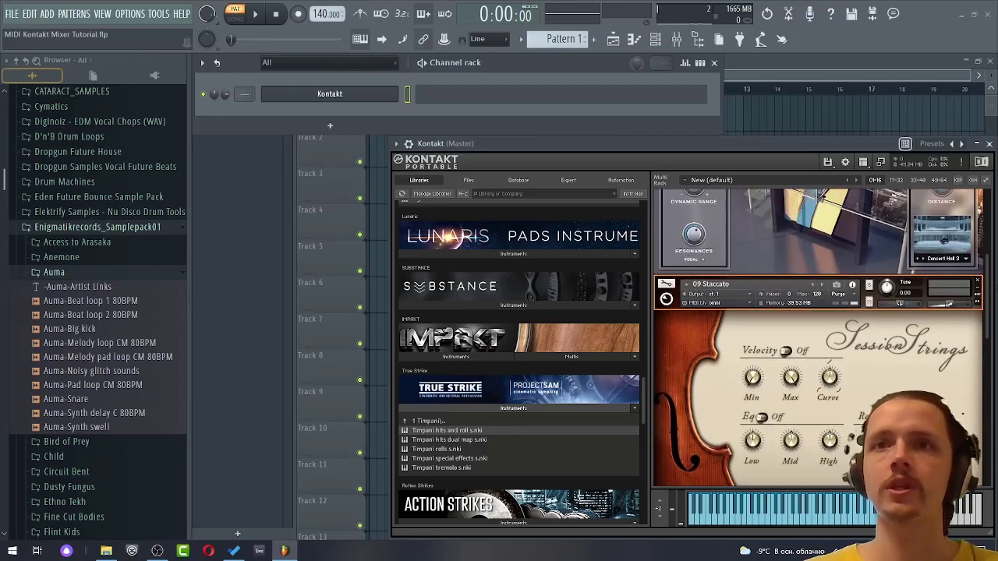
pyautogui.moveTo(987, 278); pyautogui.dragTo(974, 428)
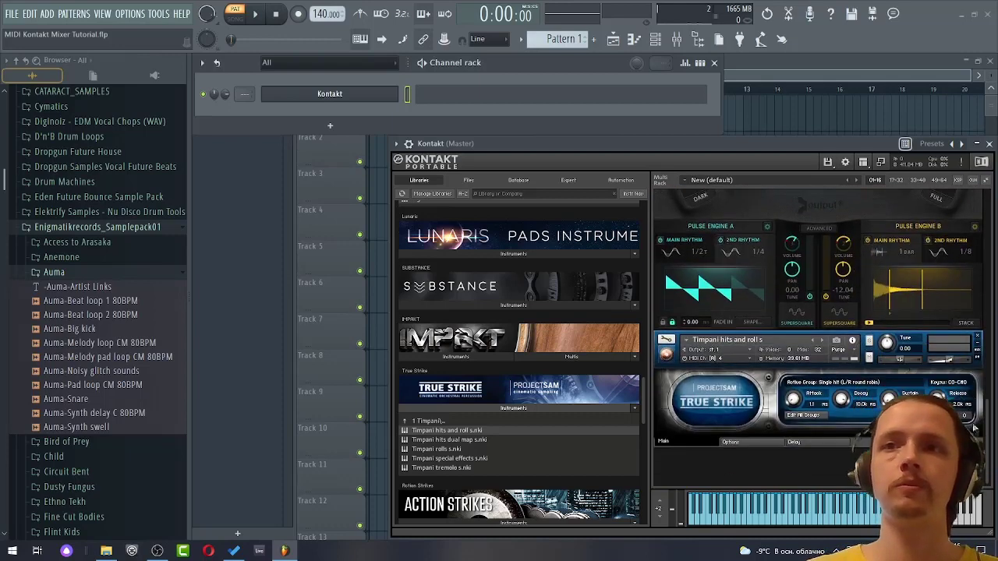
pyautogui.scroll(1, 972, 431)
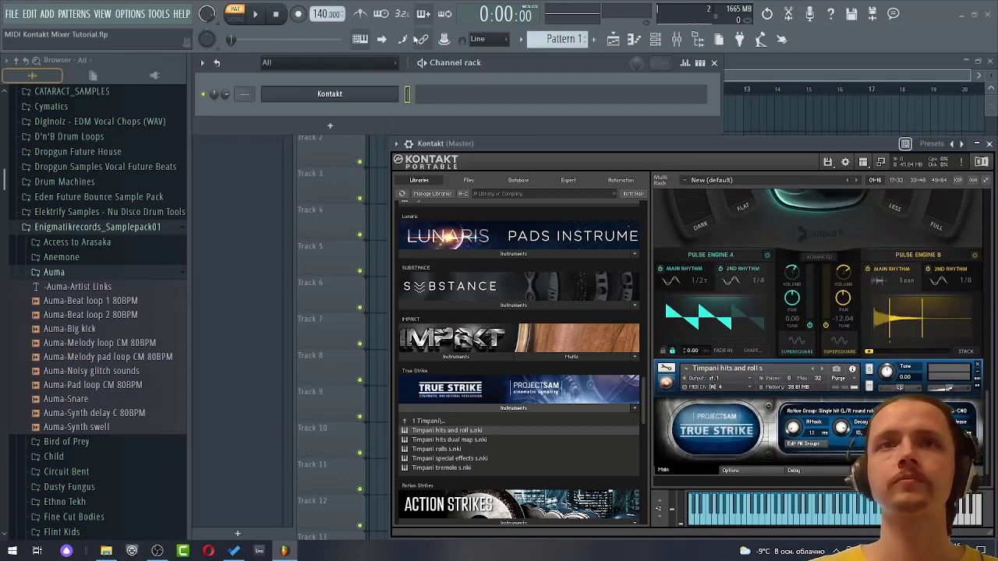
# Add a MIDI Out channel to the channel rack and place its window beside the Kontakt window
pyautogui.click(332, 127)
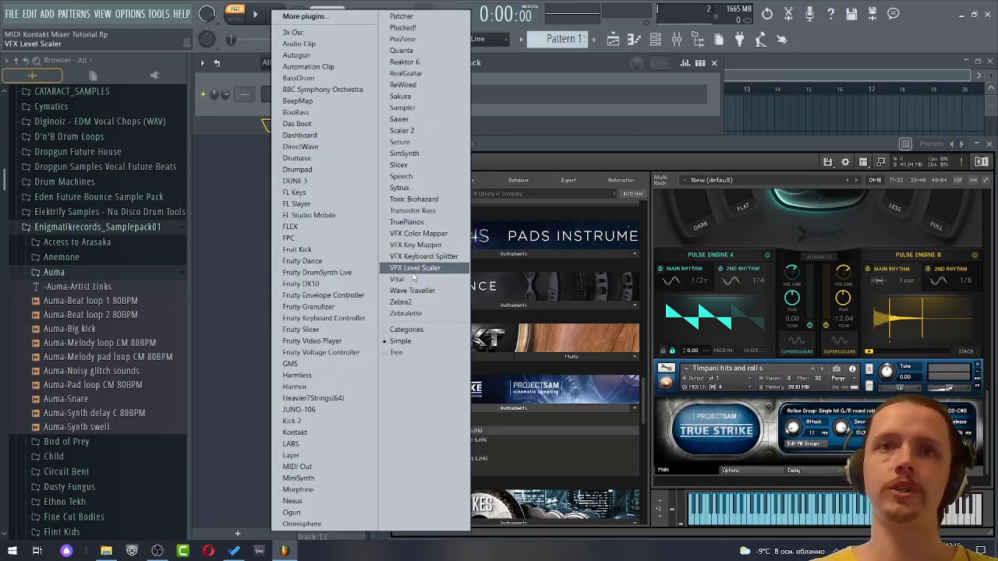
pyautogui.click(316, 466)
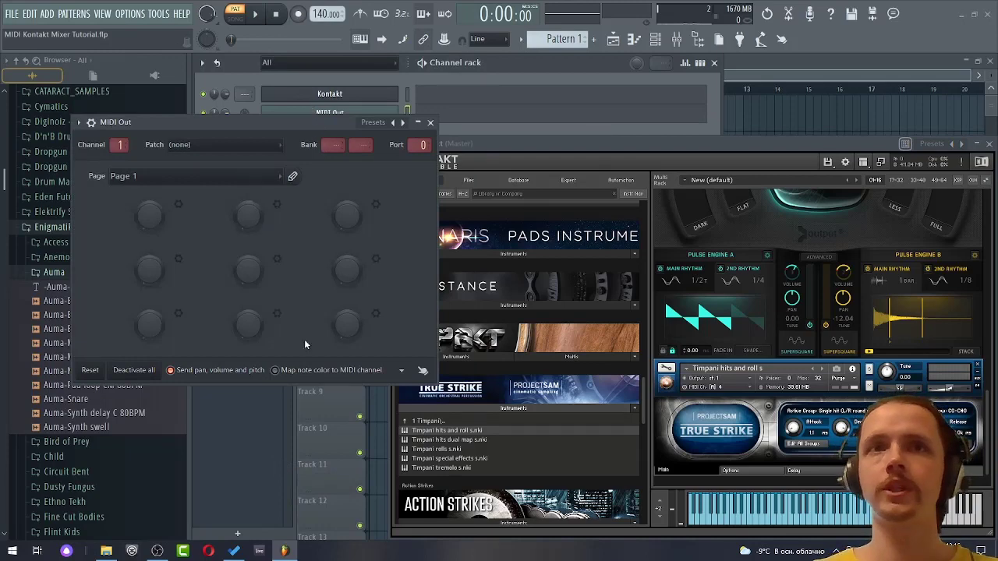
pyautogui.moveTo(318, 127); pyautogui.dragTo(267, 280)
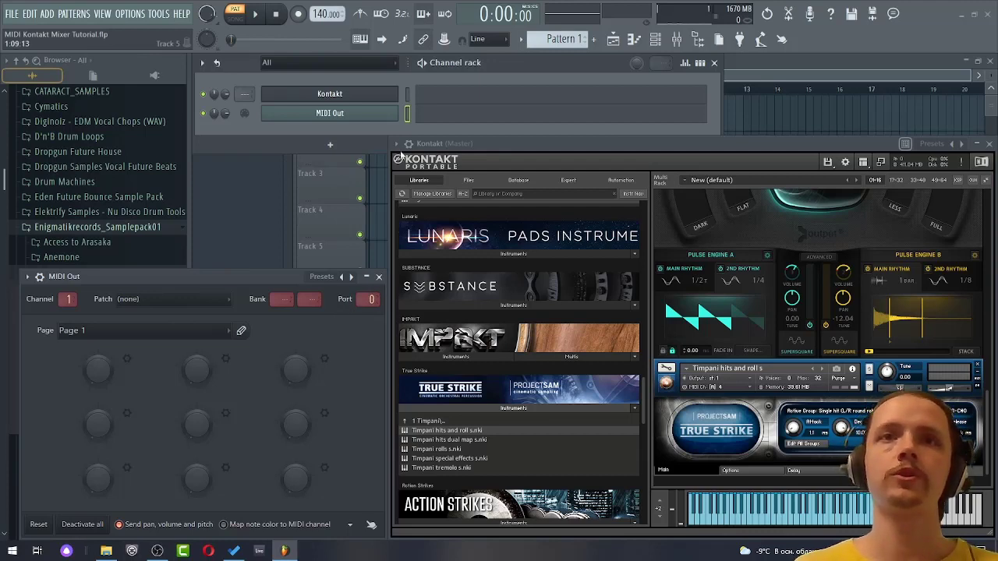
# Open Kontakt's VST wrapper settings and set the MIDI input port to 0
pyautogui.click(409, 145)
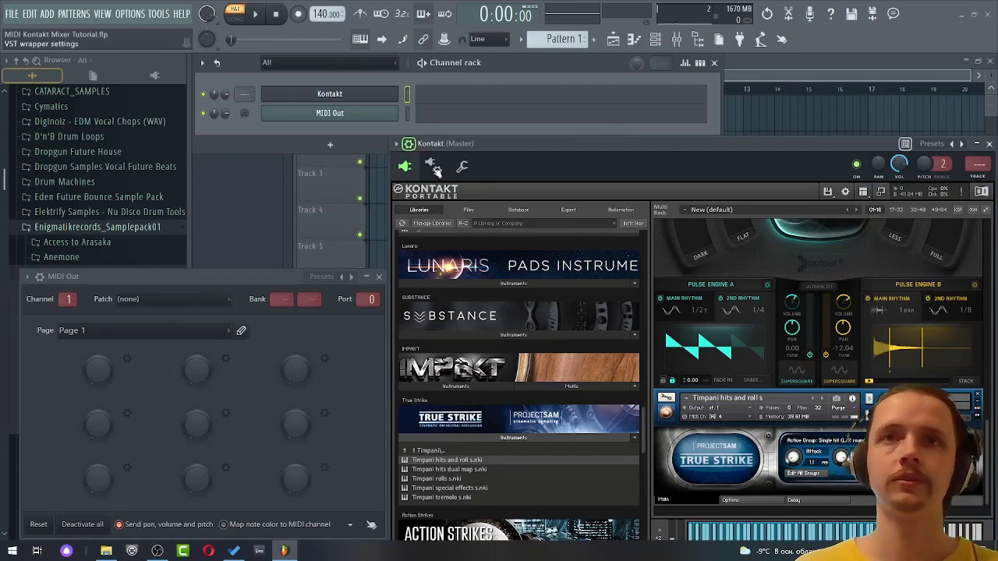
pyautogui.click(433, 167)
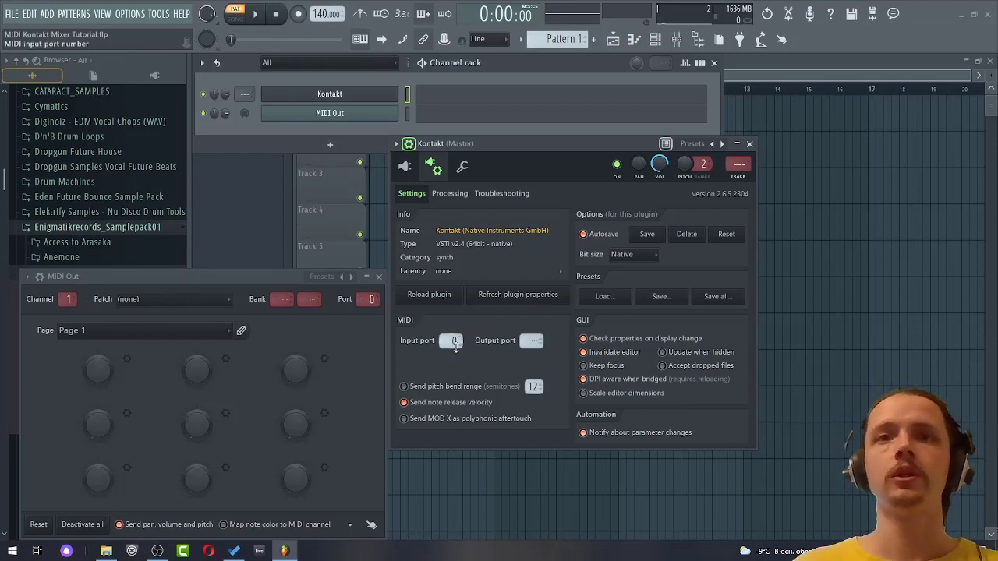
# Select the MIDI Out channel for playing and set its MIDI channel number to 2
pyautogui.click(406, 113)
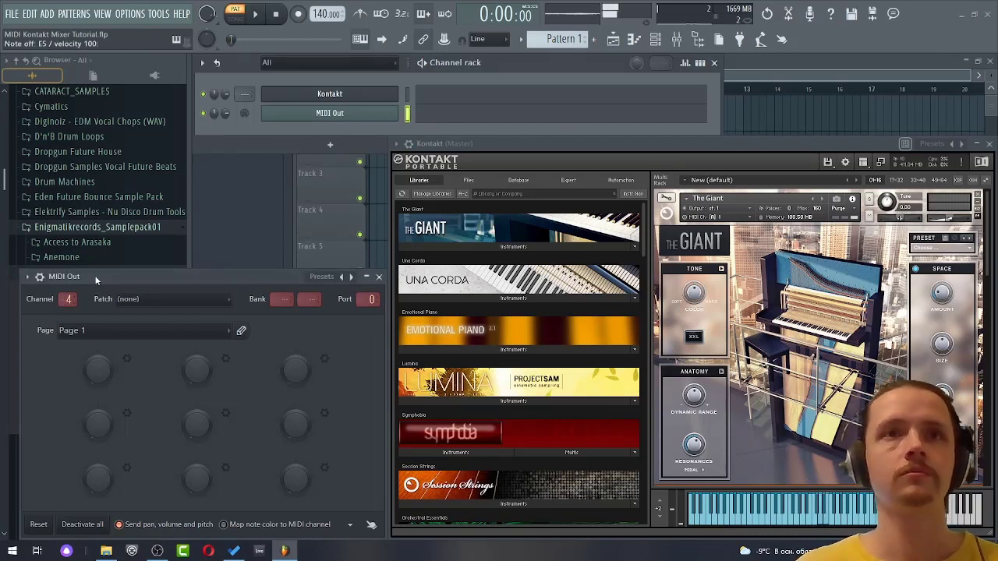
pyautogui.scroll(-1, 70, 305)
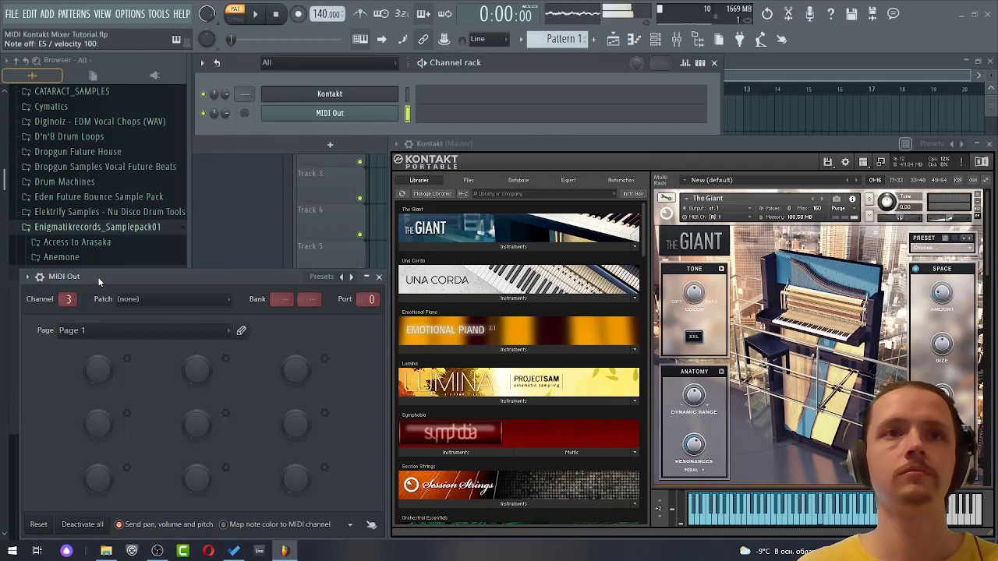
pyautogui.scroll(-1, 69, 298)
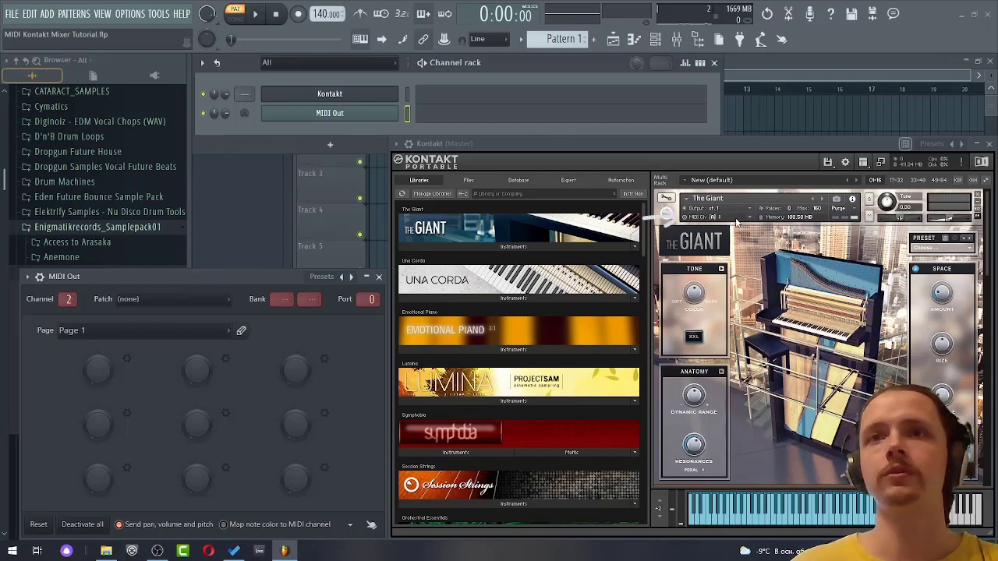
# Set the MIDI channel of the 09 Staccato instrument to Port A, channel 2
pyautogui.scroll(-5, 937, 329)
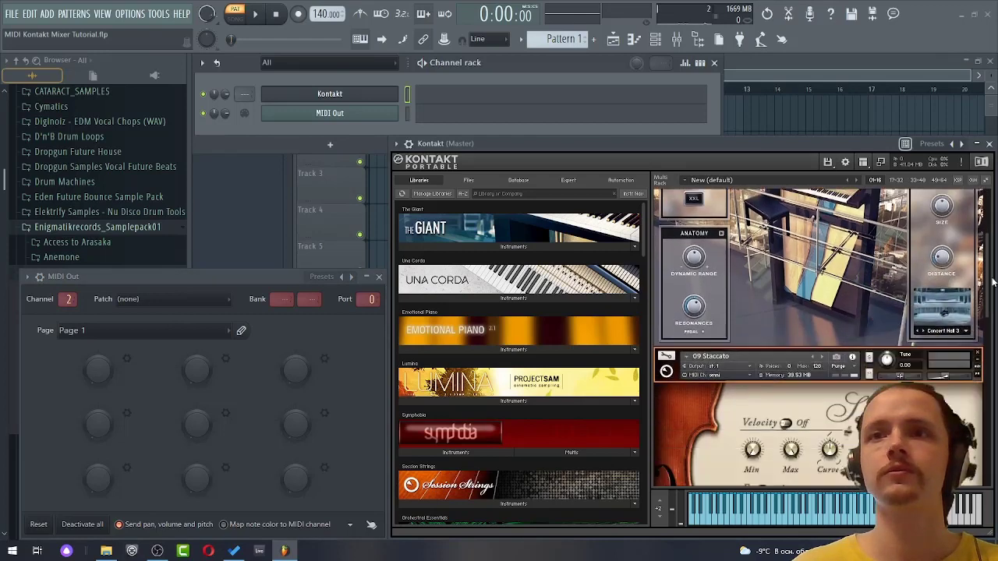
pyautogui.click(722, 327)
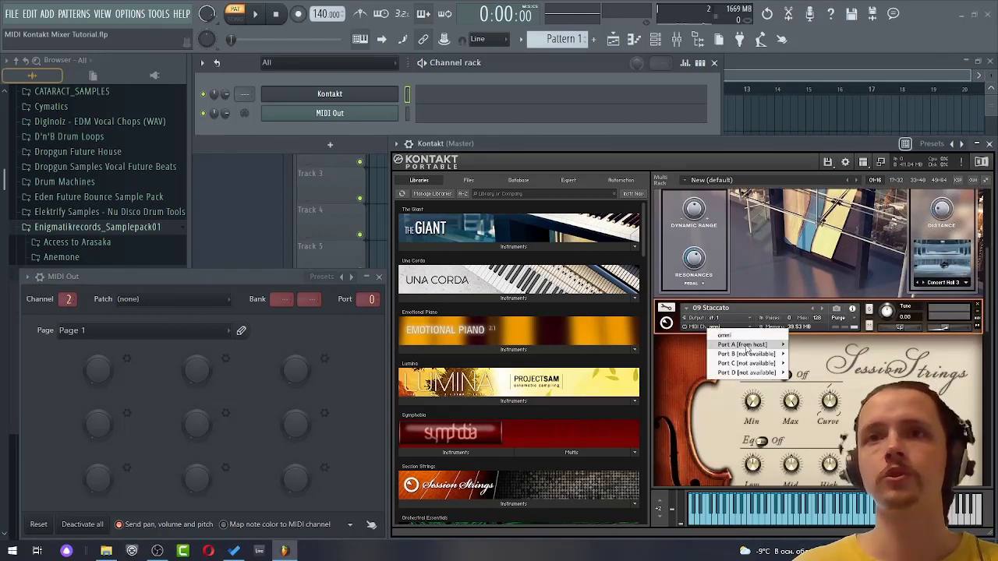
pyautogui.moveTo(748, 347)
pyautogui.click(801, 354)
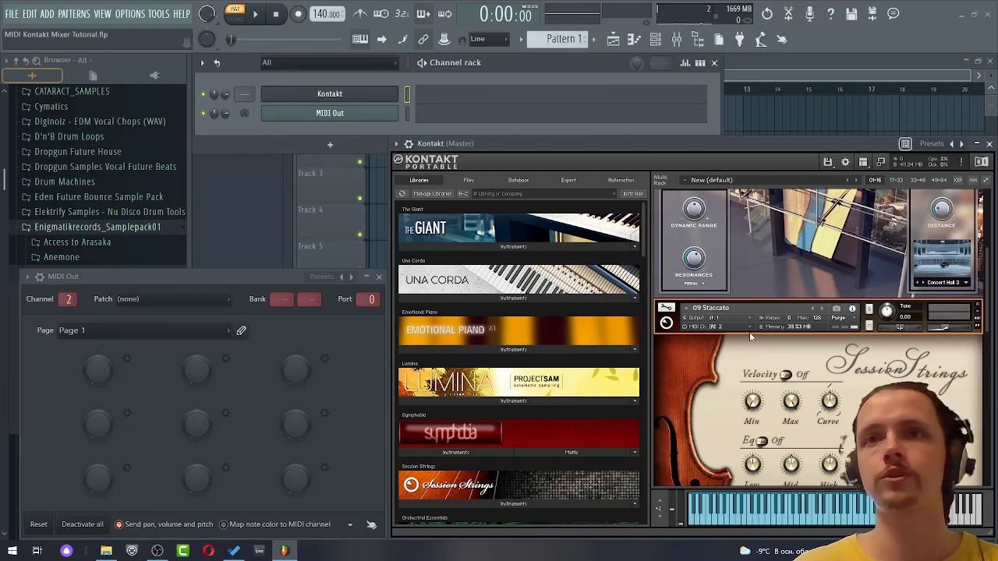
# Review the MIDI channels of the loaded instruments and audition Signal and Timpani by stepping the MIDI Out channel number to 3 and 4
pyautogui.scroll(-5, 990, 321)
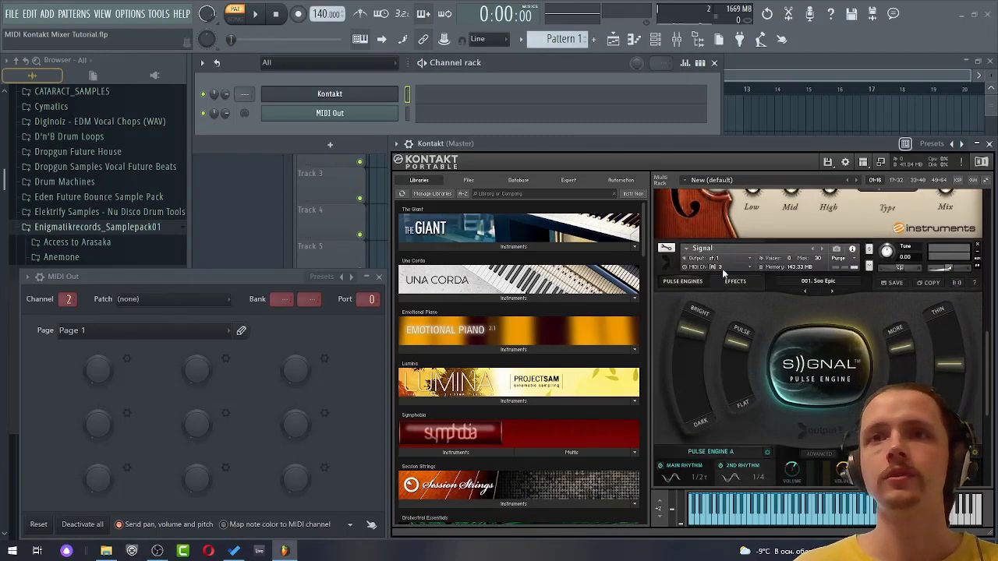
pyautogui.scroll(-4, 988, 359)
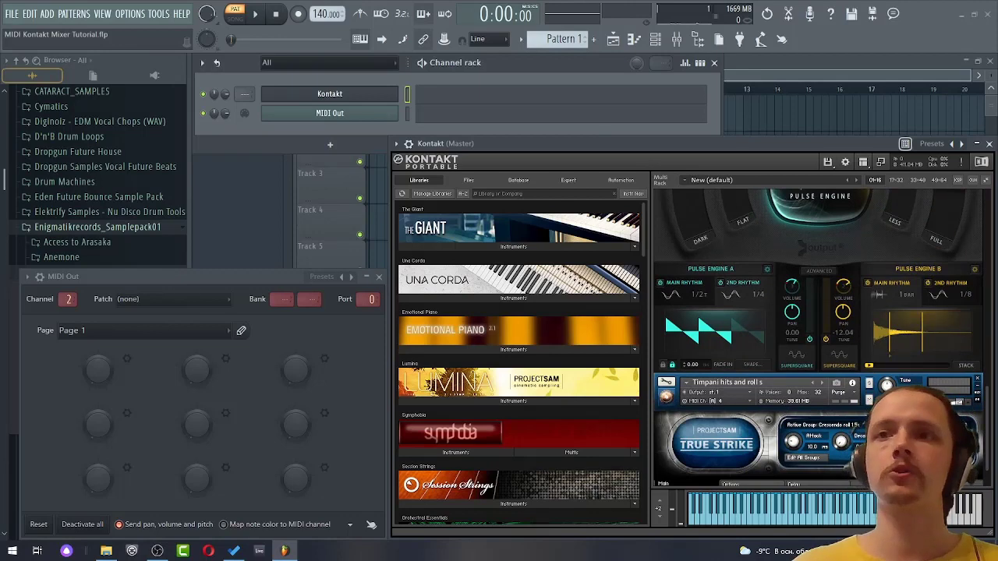
pyautogui.scroll(5, 988, 444)
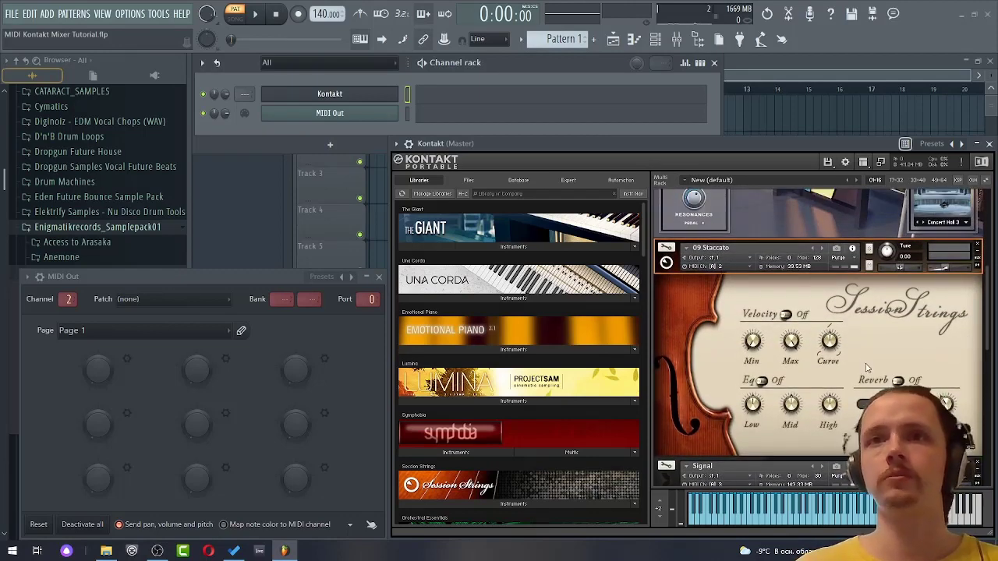
pyautogui.click(219, 277)
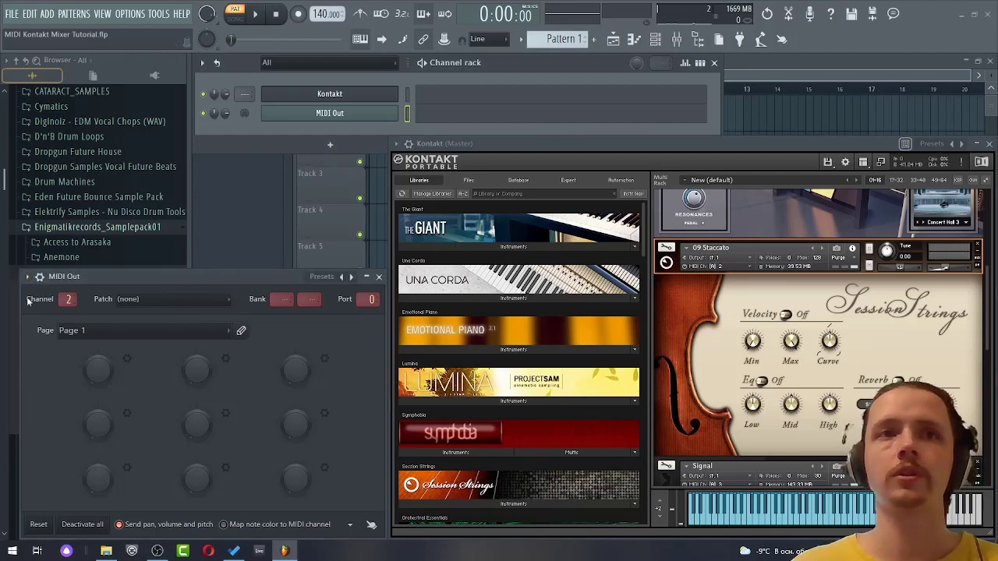
pyautogui.scroll(1, 66, 305)
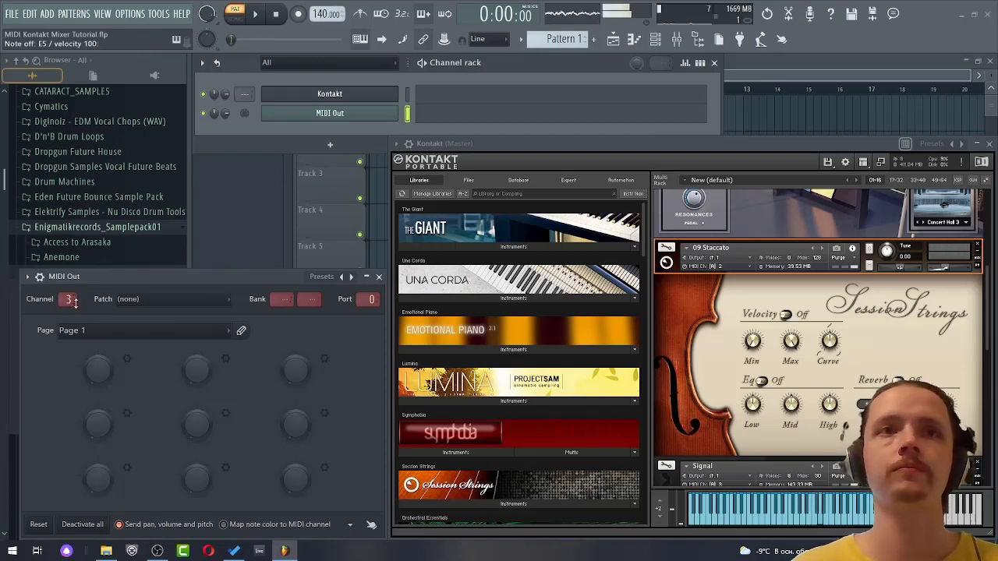
pyautogui.scroll(1, 70, 302)
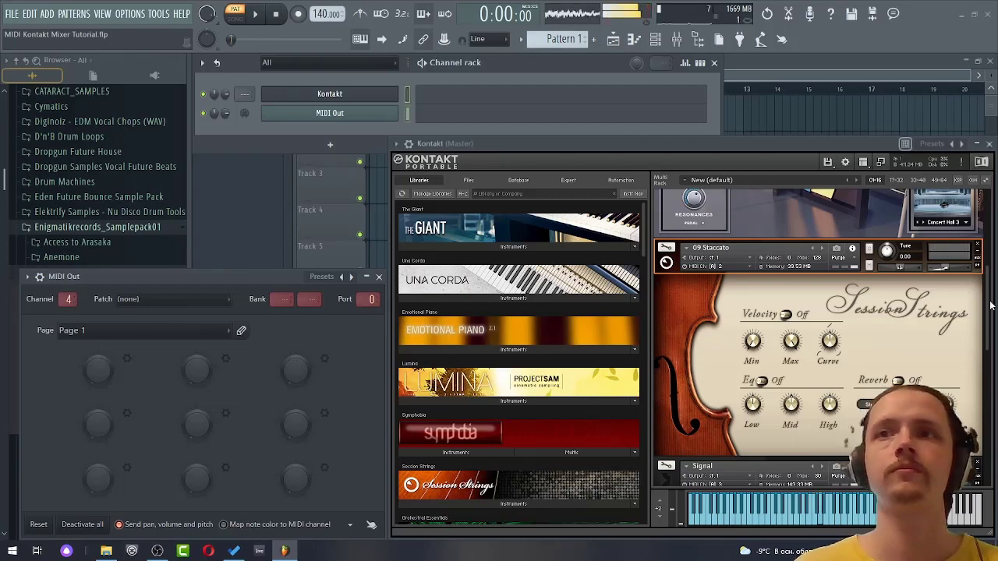
# Collapse The Giant, 09 Staccato, Signal and Timpani hits and rolls to compact headers in the Kontakt multi rack
pyautogui.scroll(-3, 994, 367)
pyautogui.scroll(-3, 994, 367)
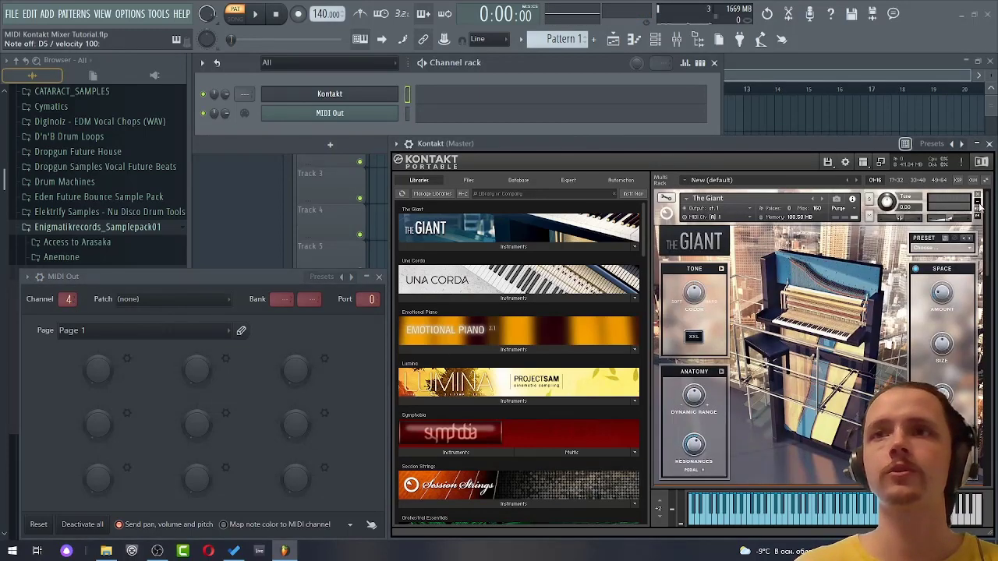
pyautogui.click(979, 207)
pyautogui.click(979, 226)
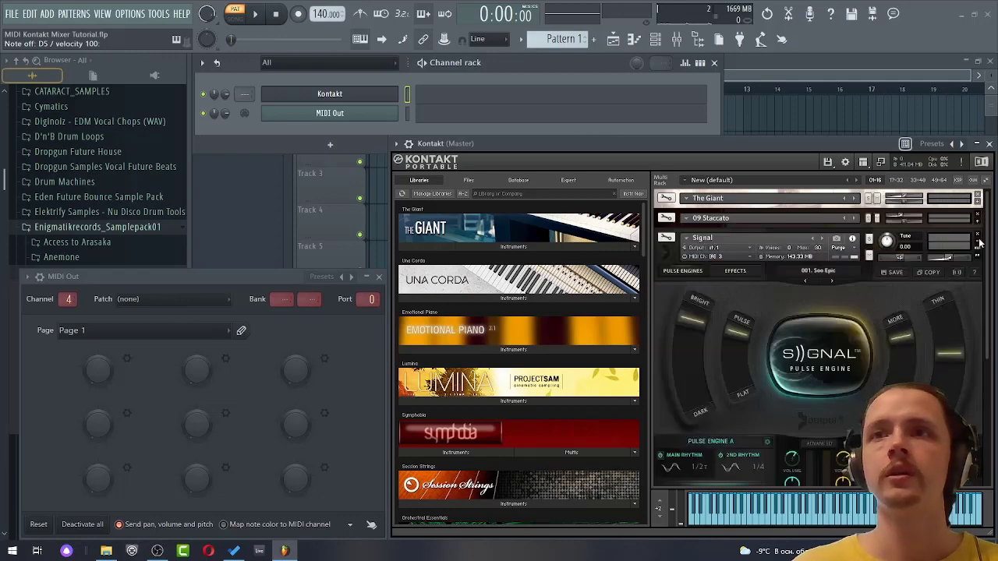
pyautogui.click(978, 246)
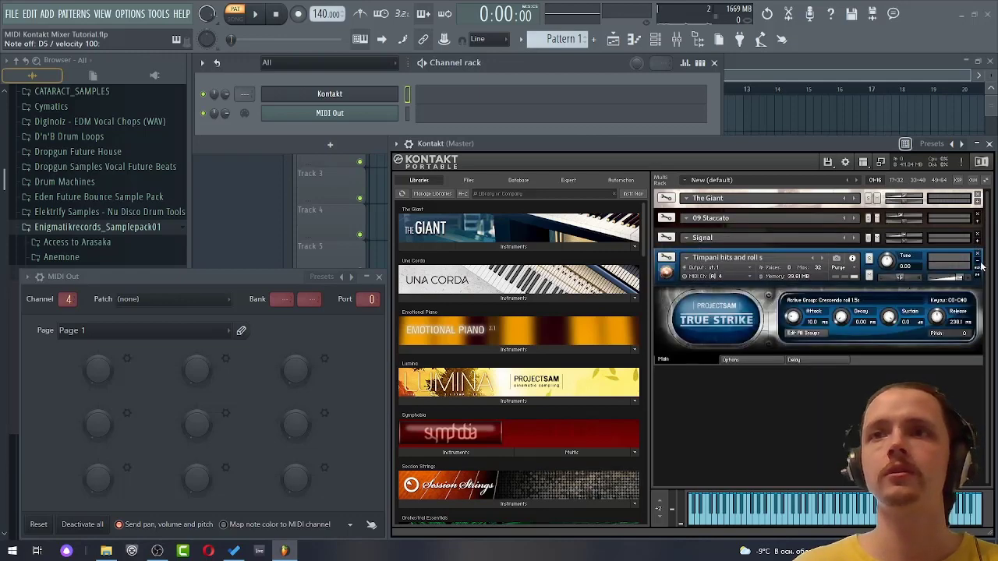
pyautogui.click(979, 266)
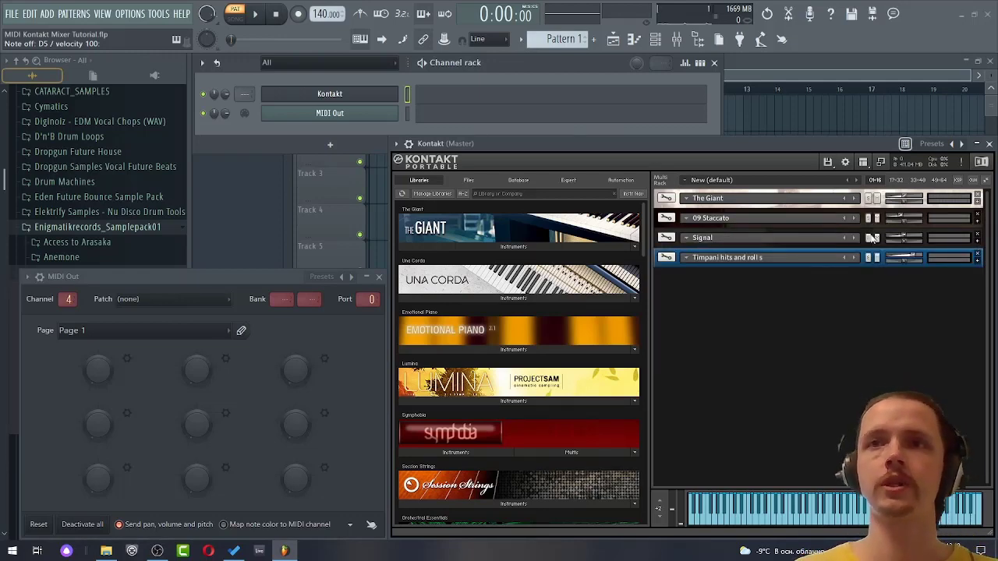
# Audition each Kontakt instrument by playing notes through MIDI Out on channels 4, 3, 2 and 1
pyautogui.click(252, 275)
pyautogui.press('z')
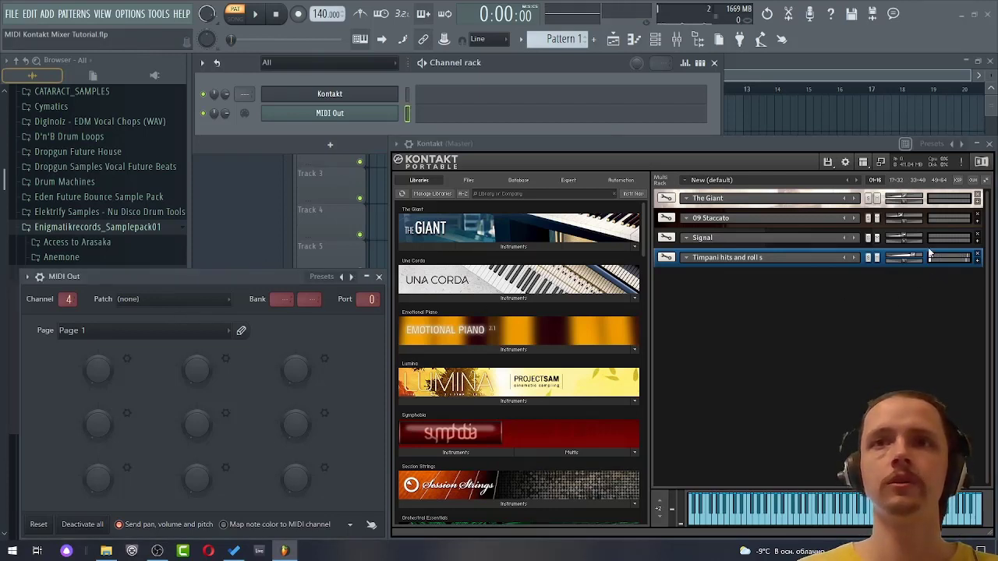
pyautogui.scroll(-1, 61, 300)
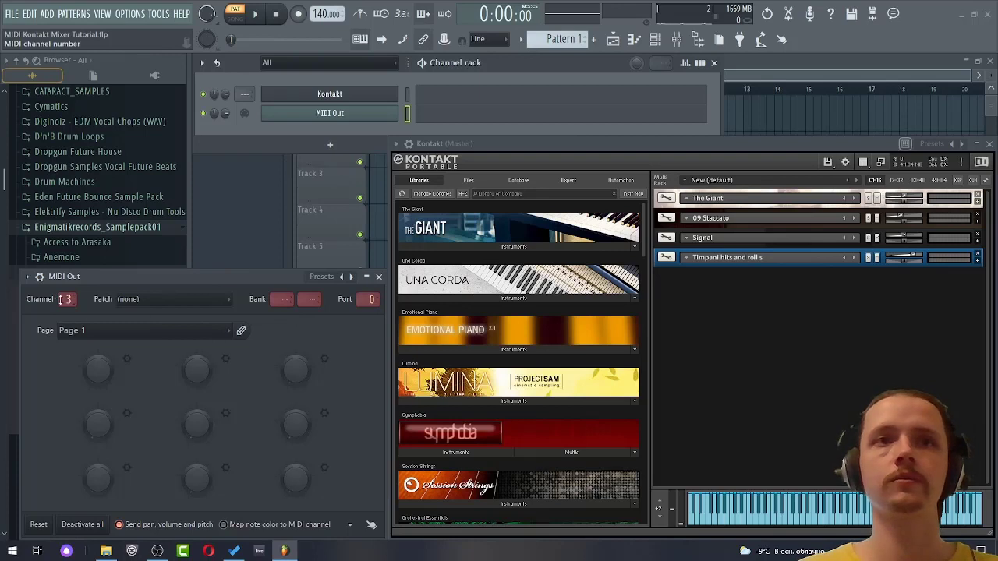
pyautogui.press('z')
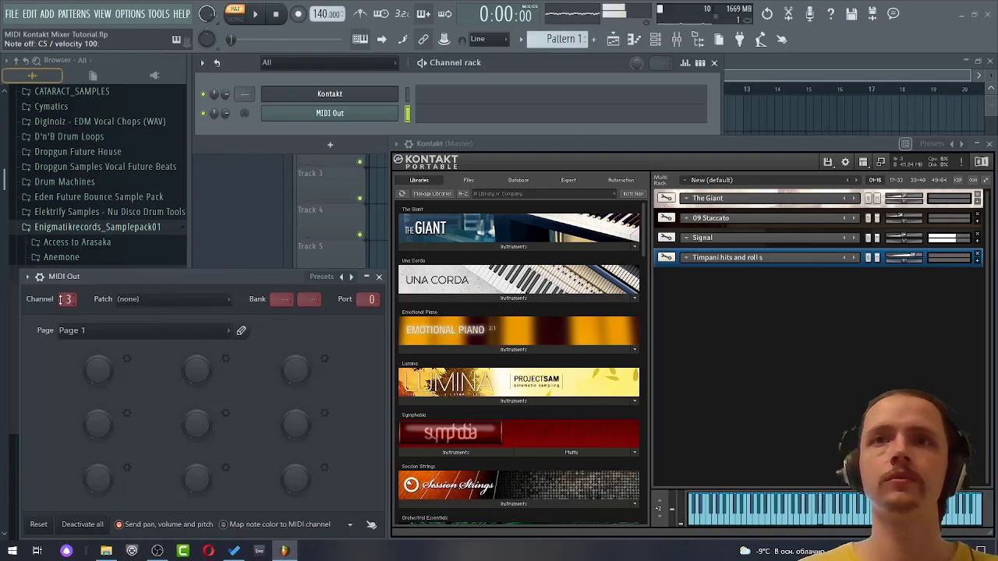
pyautogui.press('x')
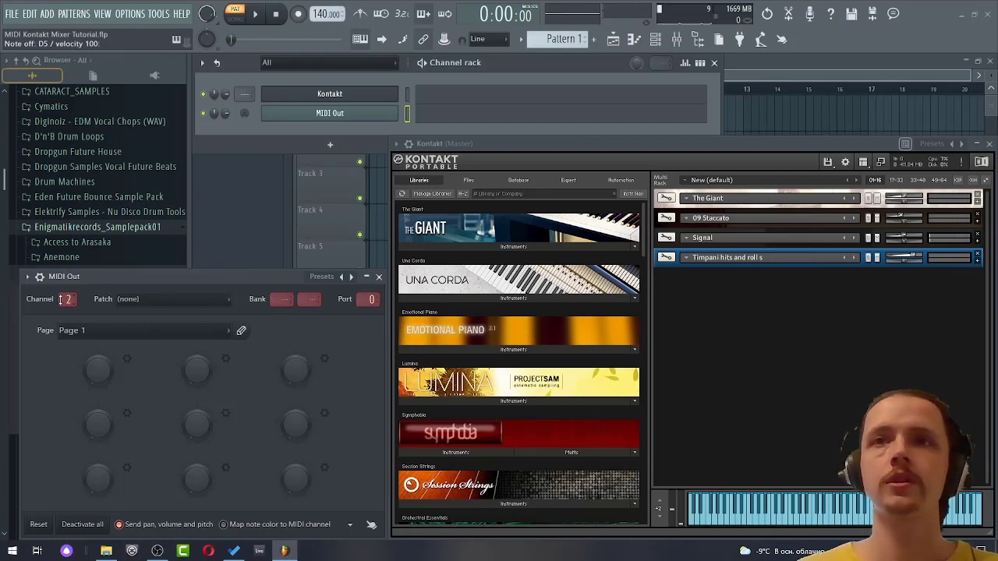
pyautogui.press('z')
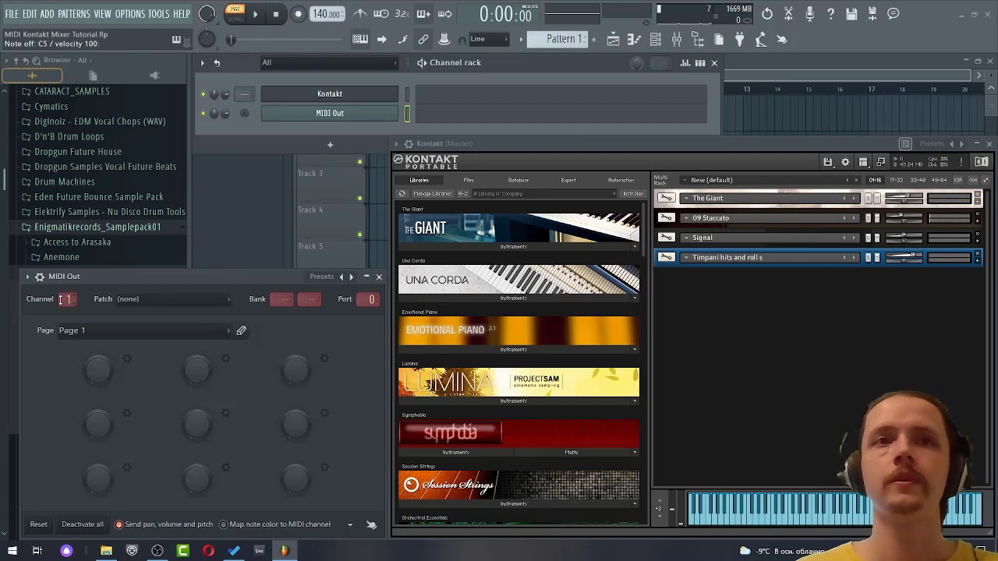
pyautogui.press('z')
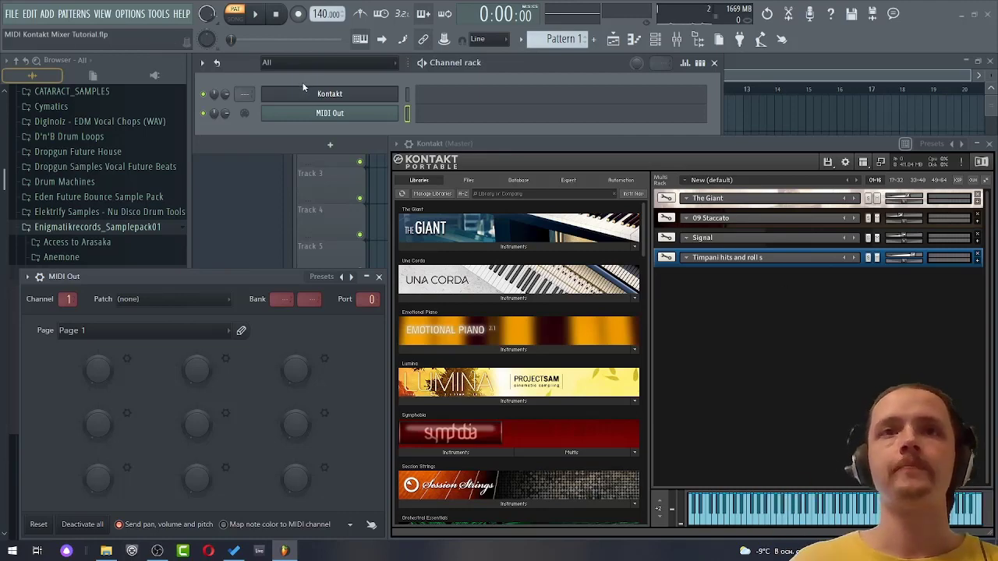
# Select the Kontakt channel, show the mixer and route Kontakt to mixer track 1
pyautogui.click(321, 95)
pyautogui.click(324, 95)
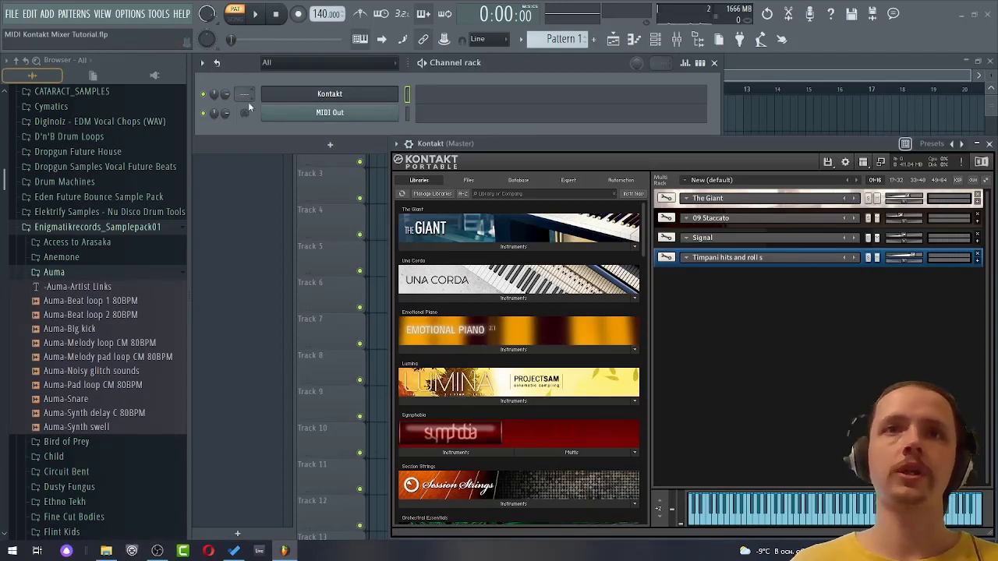
pyautogui.click(681, 38)
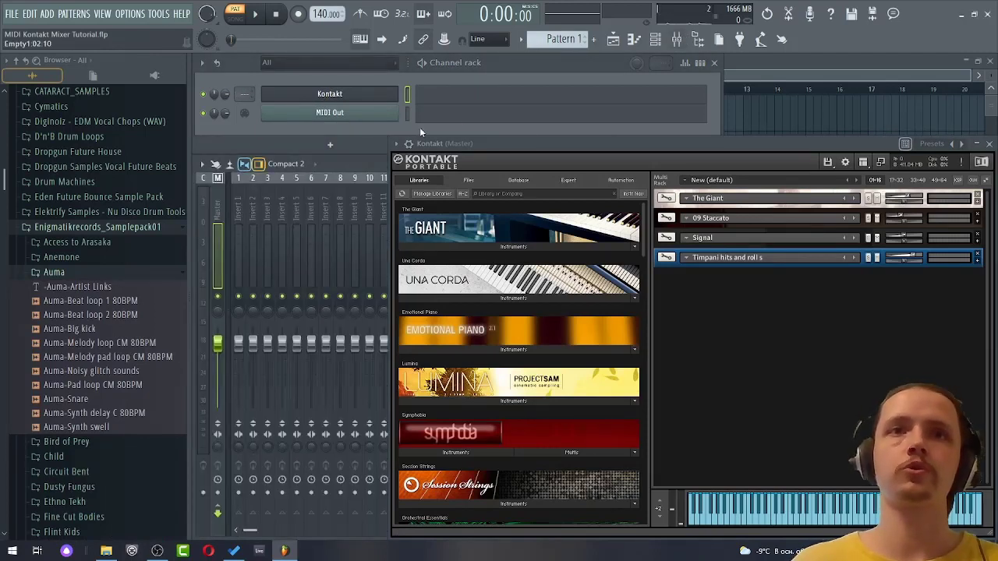
pyautogui.moveTo(244, 94); pyautogui.dragTo(244, 90)
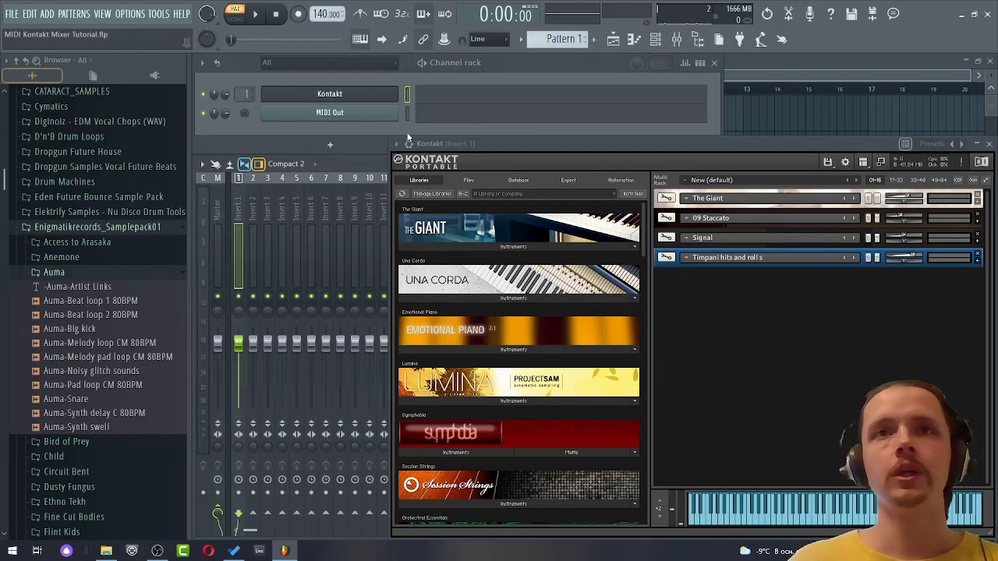
# Reopen the MIDI Out channel's window, play a test note and step its MIDI channel number up from 1 to 4
pyautogui.click(408, 115)
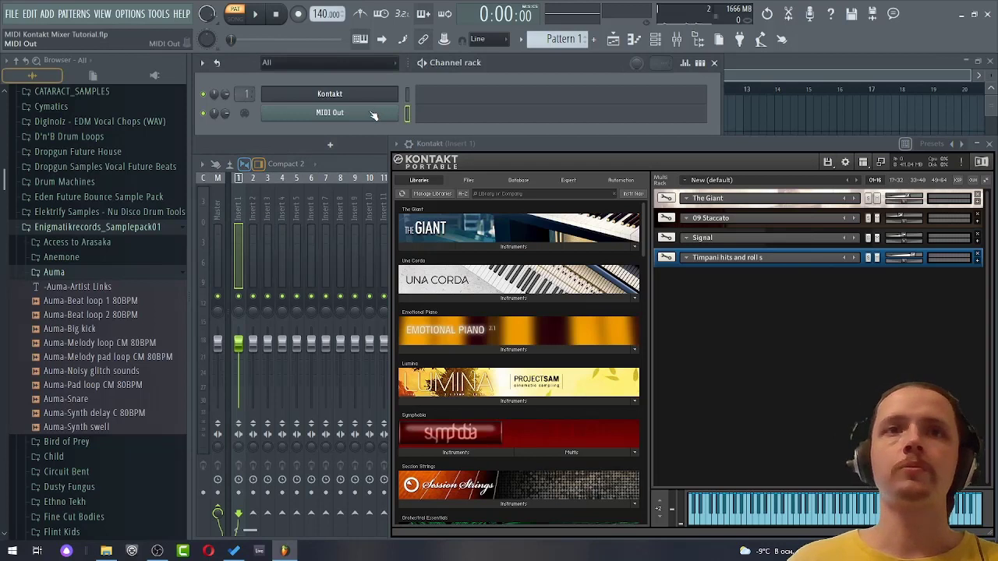
pyautogui.click(373, 115)
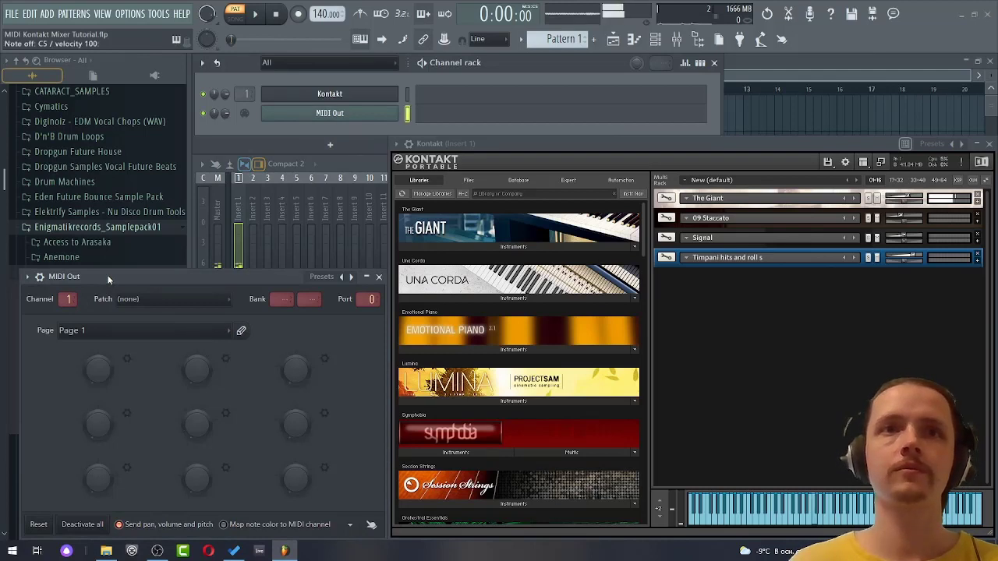
pyautogui.scroll(1, 69, 300)
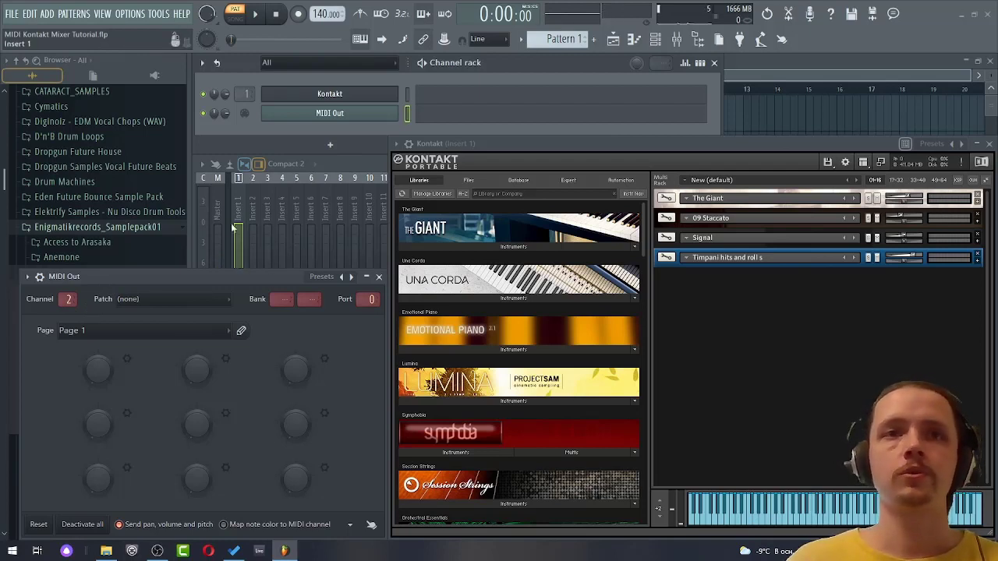
pyautogui.scroll(11, 67, 299)
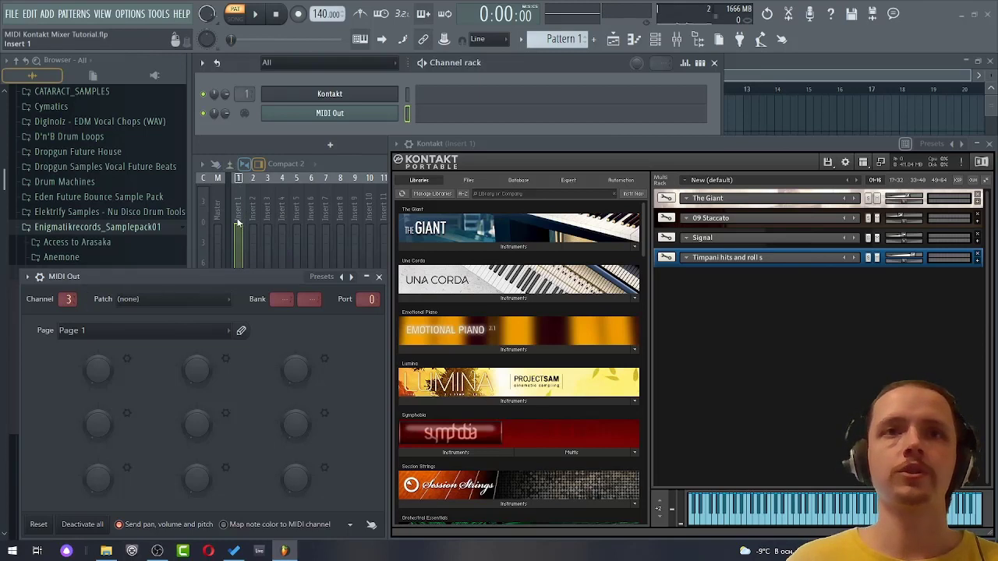
pyautogui.scroll(1, 67, 299)
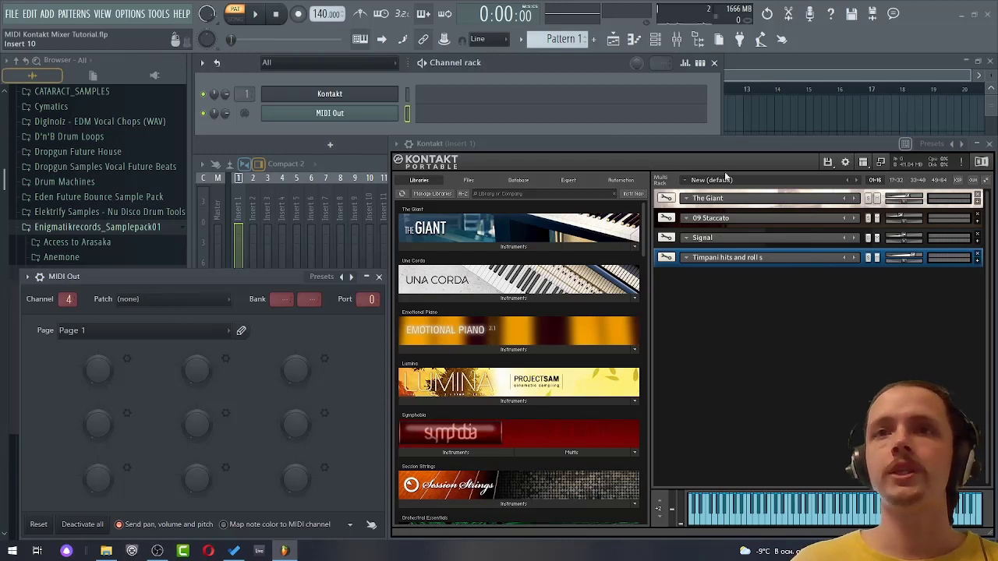
# Expand the Timpani hits and rolls and Signal instruments and examine the output options available for Signal
pyautogui.click(979, 262)
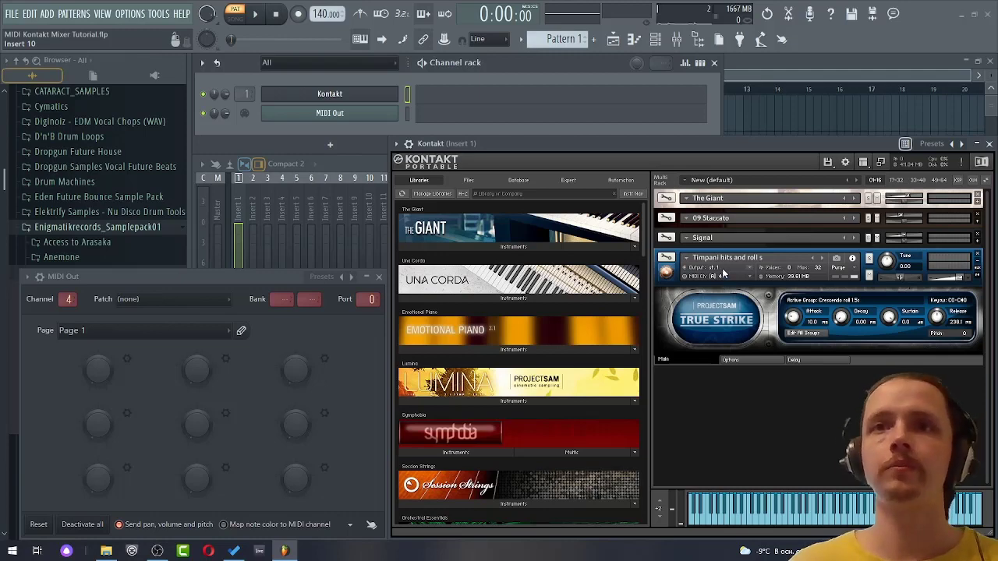
pyautogui.click(977, 241)
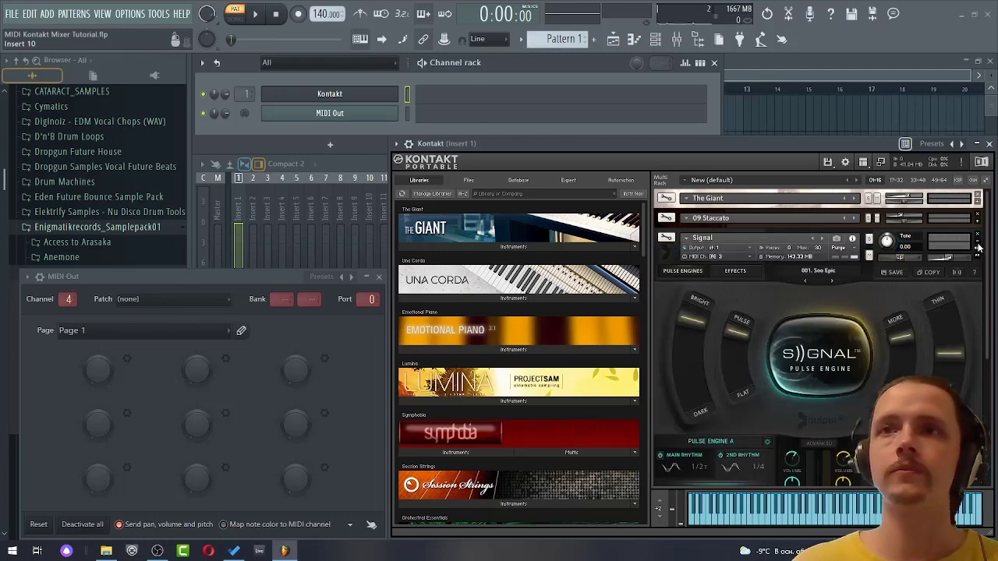
pyautogui.click(723, 247)
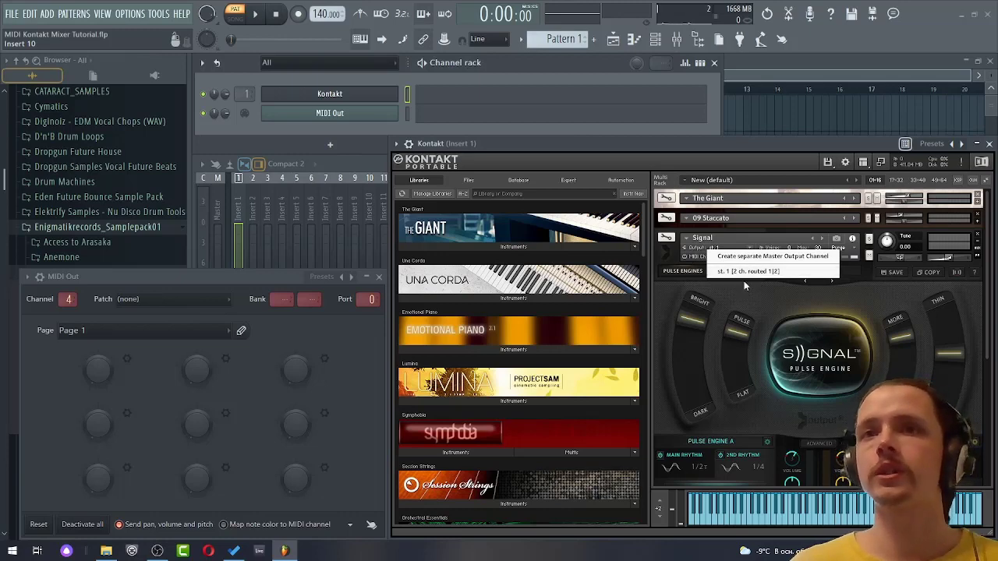
pyautogui.click(978, 246)
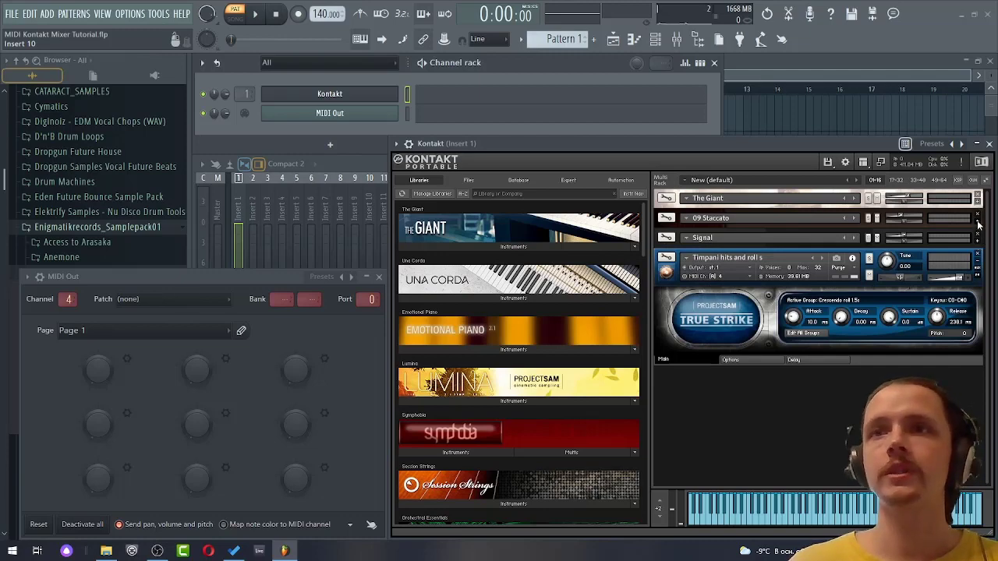
# Create a separate master output channel for the 09 Staccato instrument and collapse it again
pyautogui.click(978, 224)
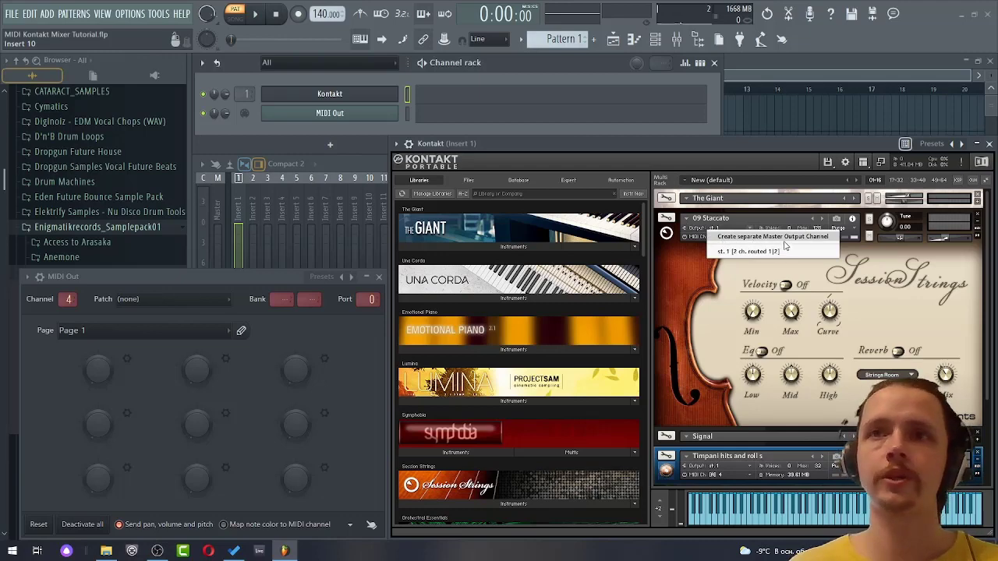
pyautogui.click(813, 240)
pyautogui.click(978, 225)
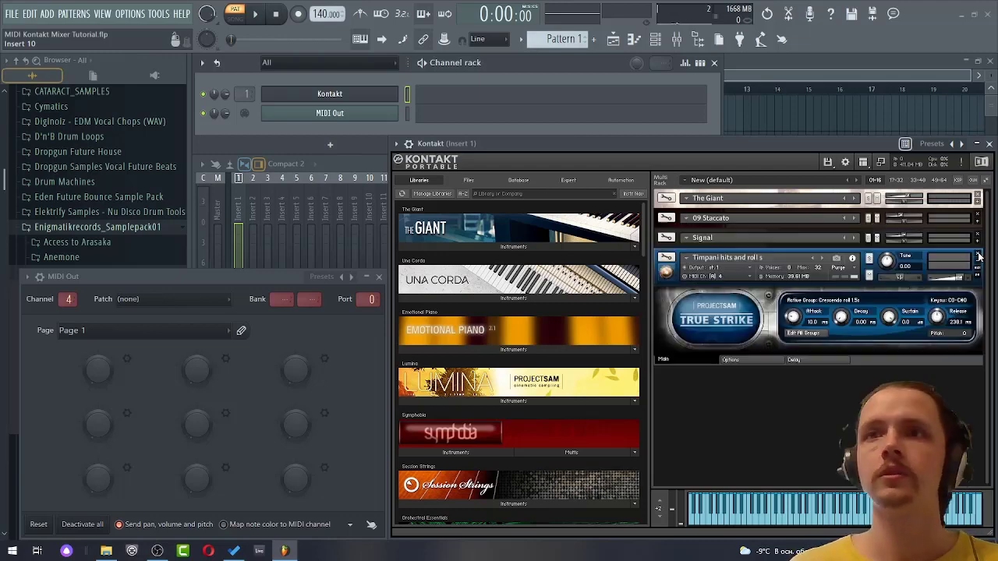
# Give the Signal instrument its own separate master output channel, then collapse its header
pyautogui.click(979, 244)
pyautogui.click(732, 249)
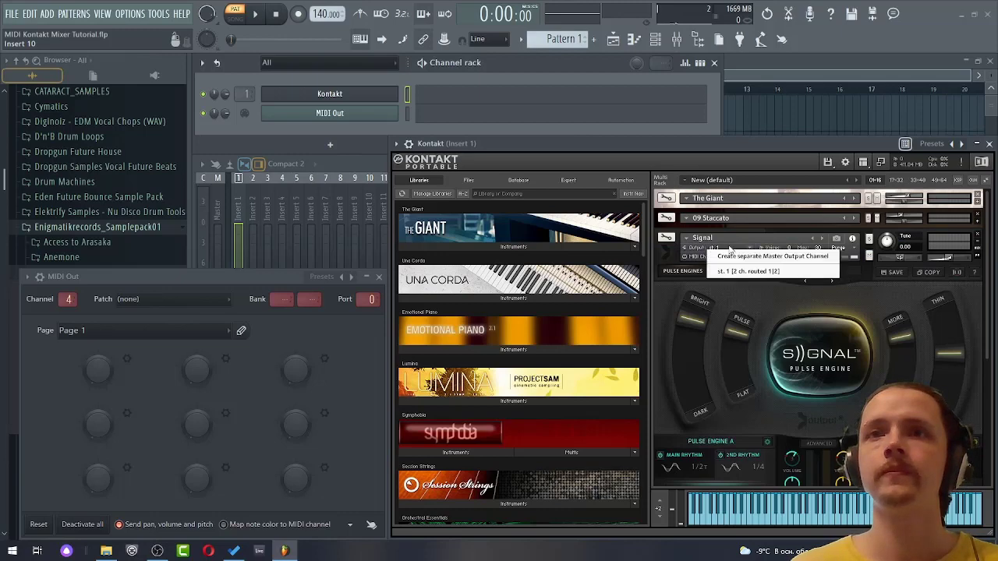
pyautogui.click(736, 261)
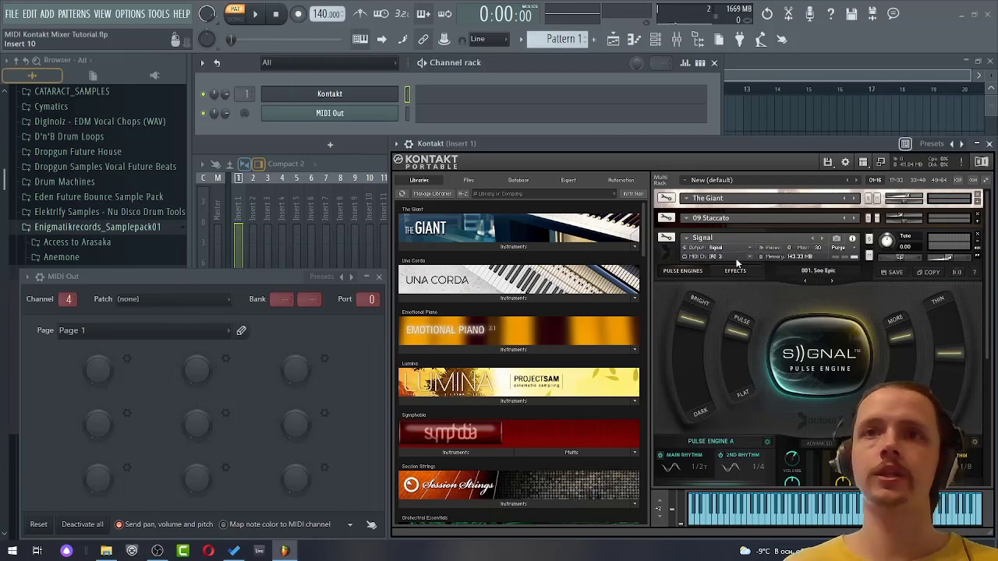
pyautogui.click(977, 243)
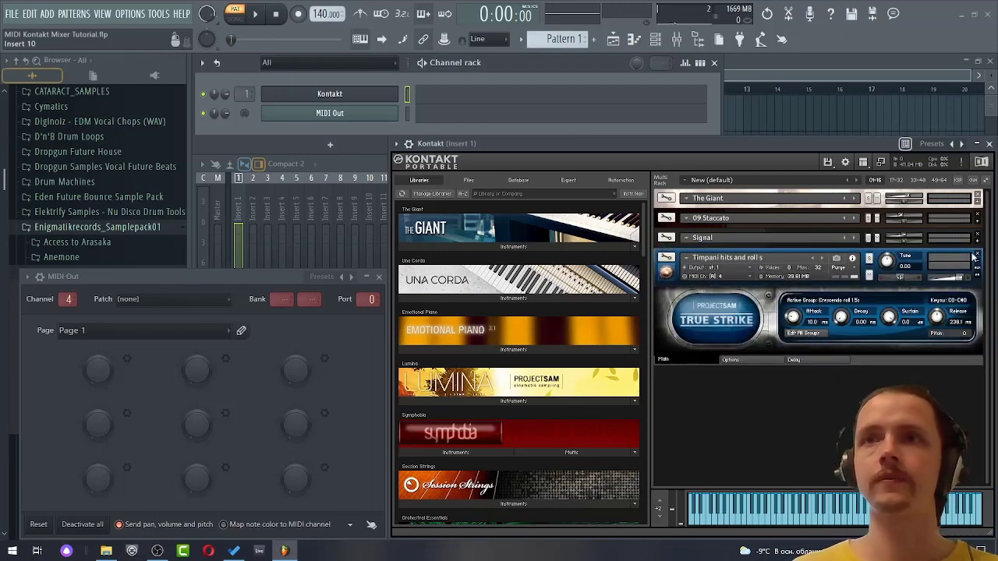
# Create a separate master output channel for Timpani hits and rolls and test it with notes through MIDI Out on channel 4
pyautogui.click(737, 268)
pyautogui.click(739, 276)
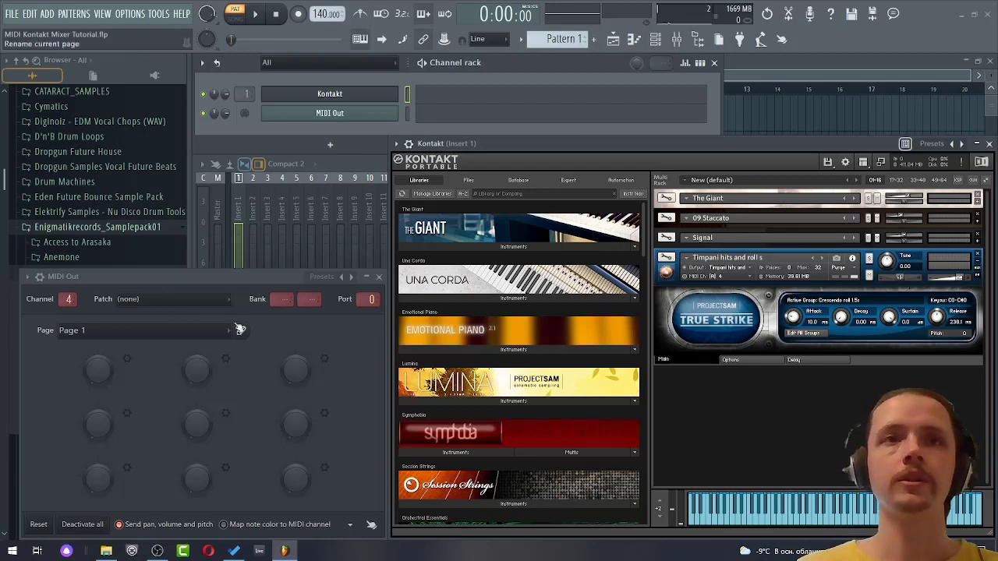
pyautogui.click(119, 277)
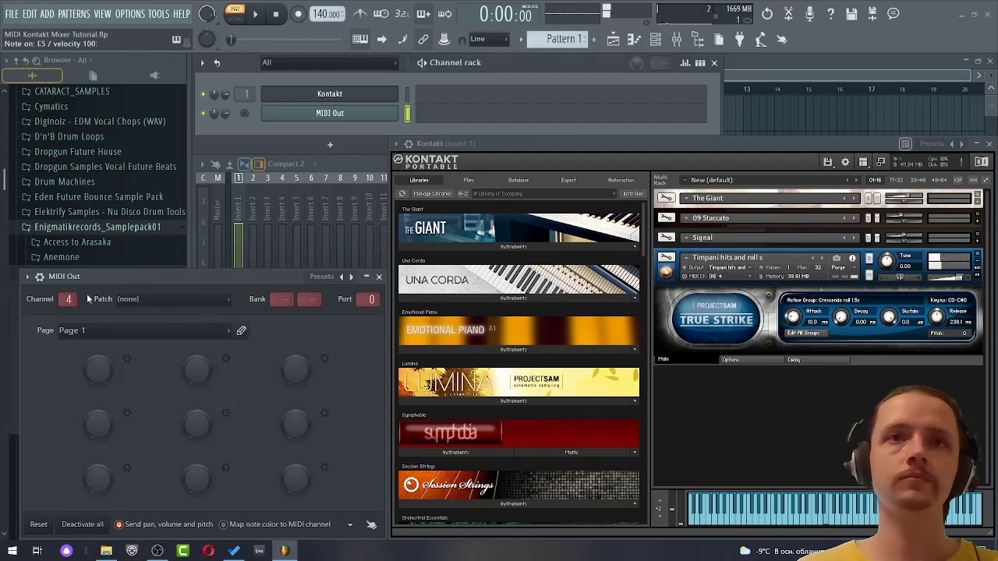
# Set MIDI Out to channel 3 and play a test note to check the Signal instrument
pyautogui.moveTo(70, 301); pyautogui.dragTo(70, 307)
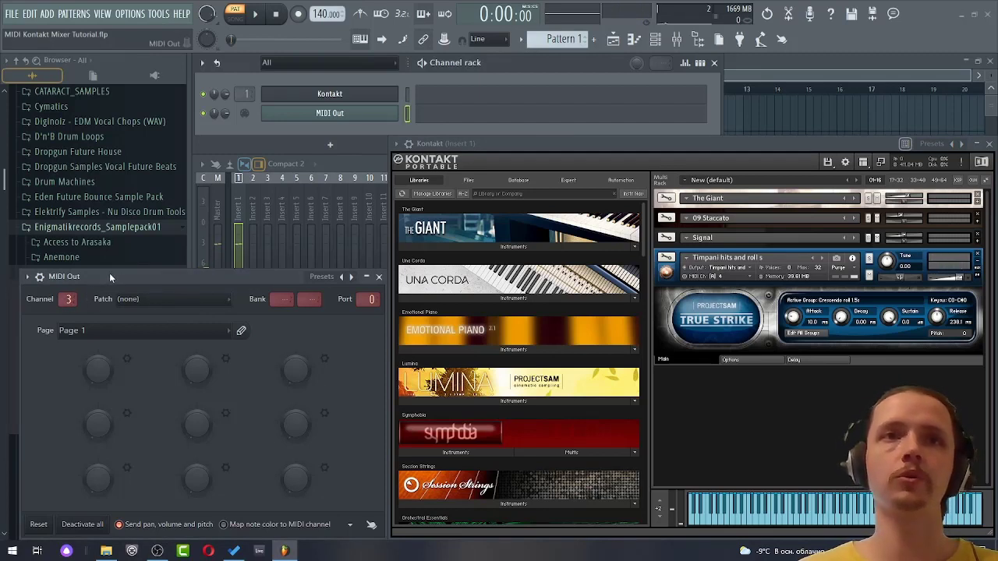
pyautogui.press('c')
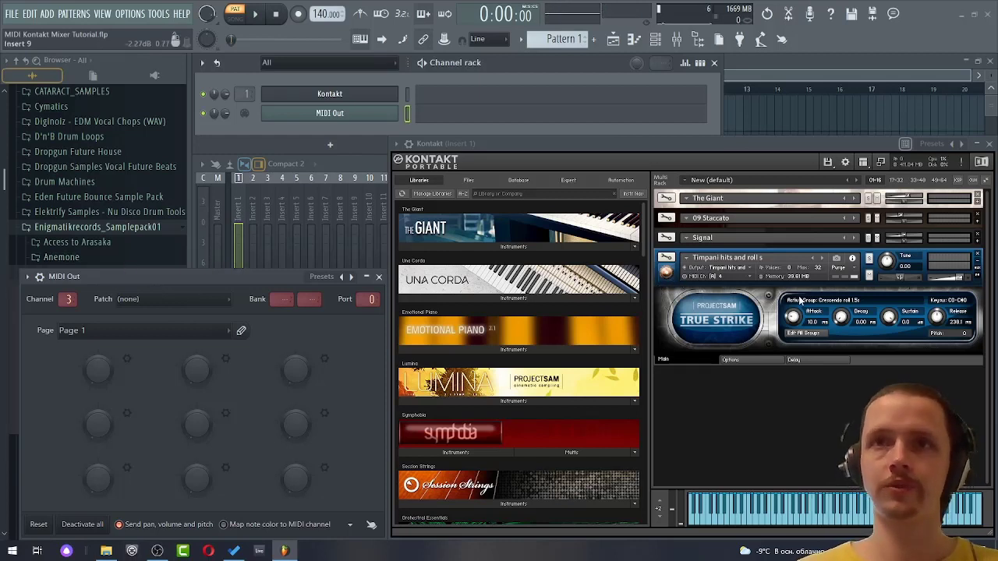
# Show the Outputs section in Kontakt
pyautogui.click(864, 163)
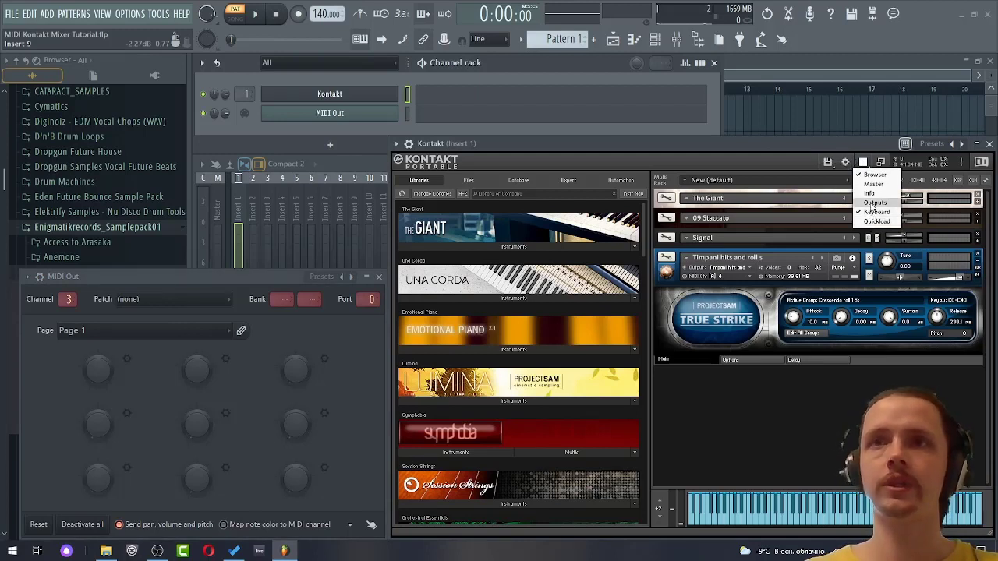
pyautogui.click(873, 204)
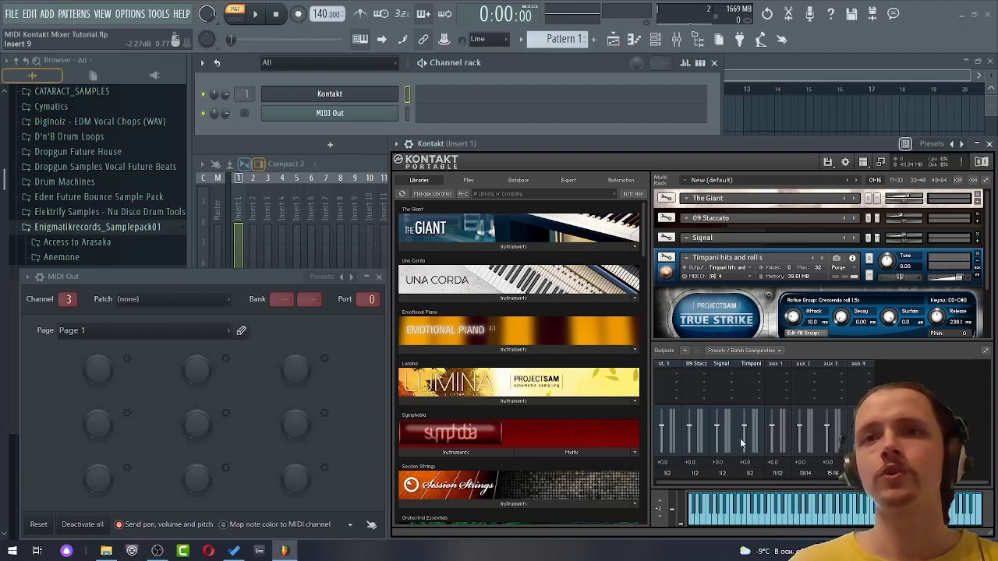
# Examine the physical outputs available for the first channel of the 09 Staccato output and cancel its configuration
pyautogui.click(697, 474)
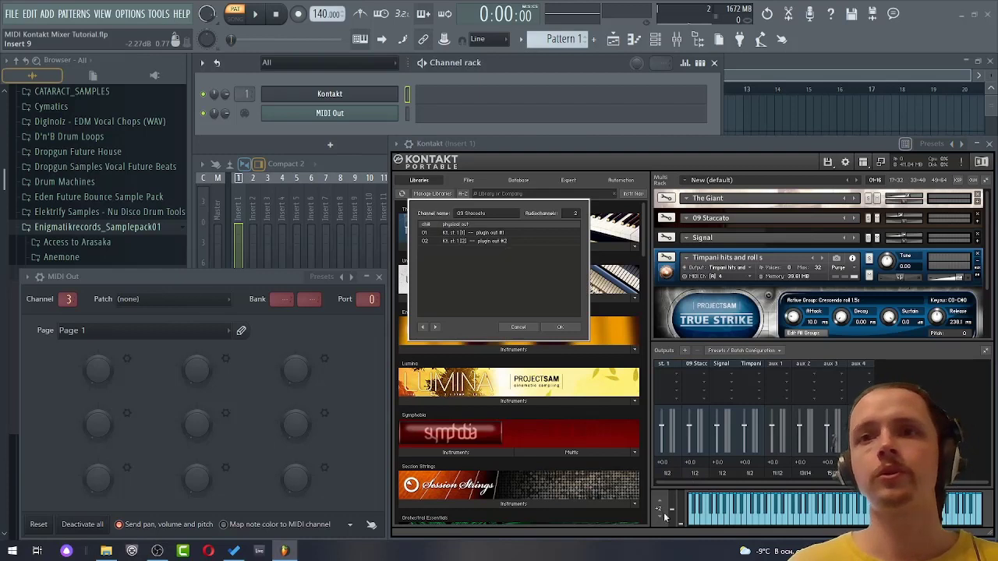
pyautogui.click(497, 236)
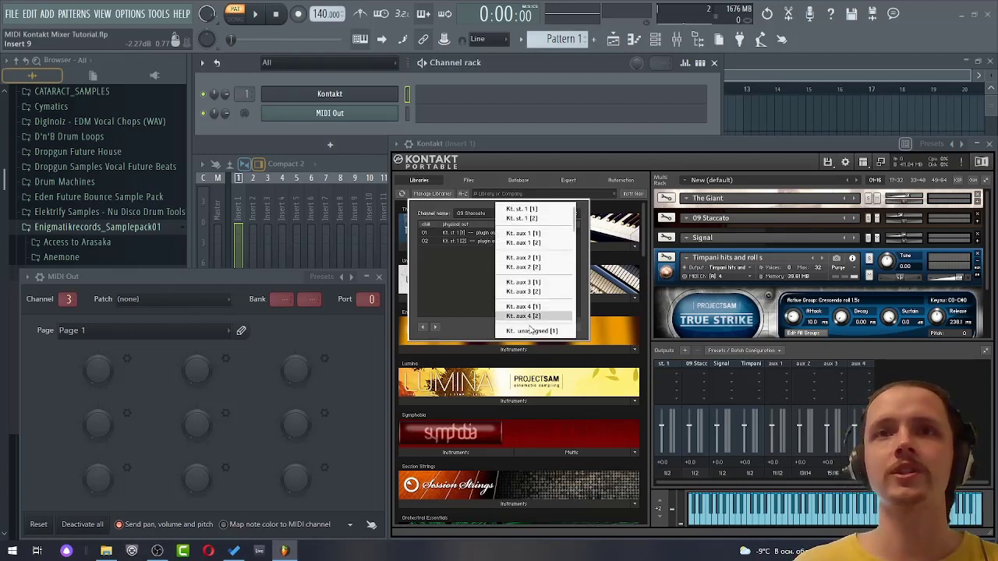
pyautogui.scroll(-3, 532, 316)
pyautogui.scroll(-5, 532, 312)
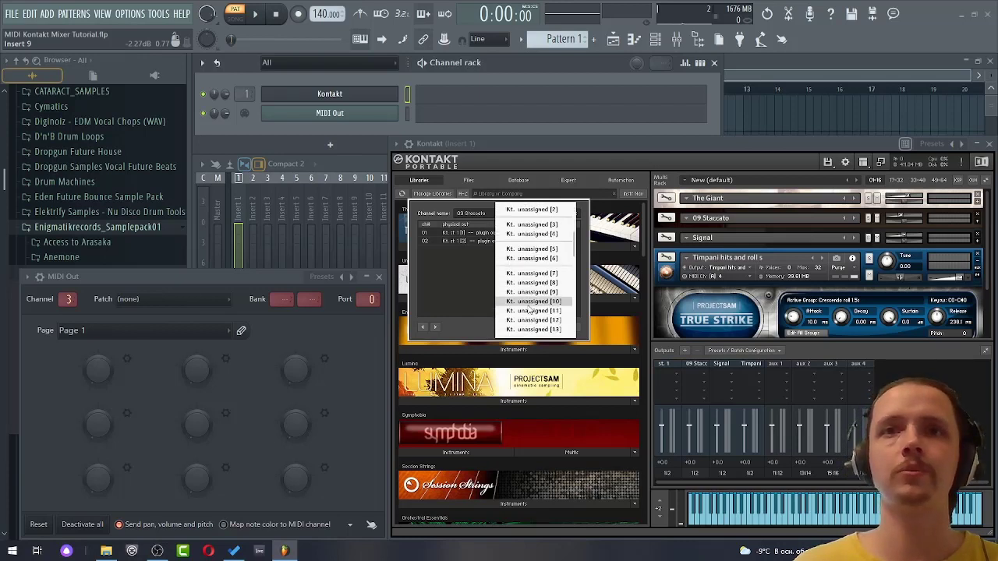
pyautogui.scroll(10, 530, 304)
pyautogui.click(479, 286)
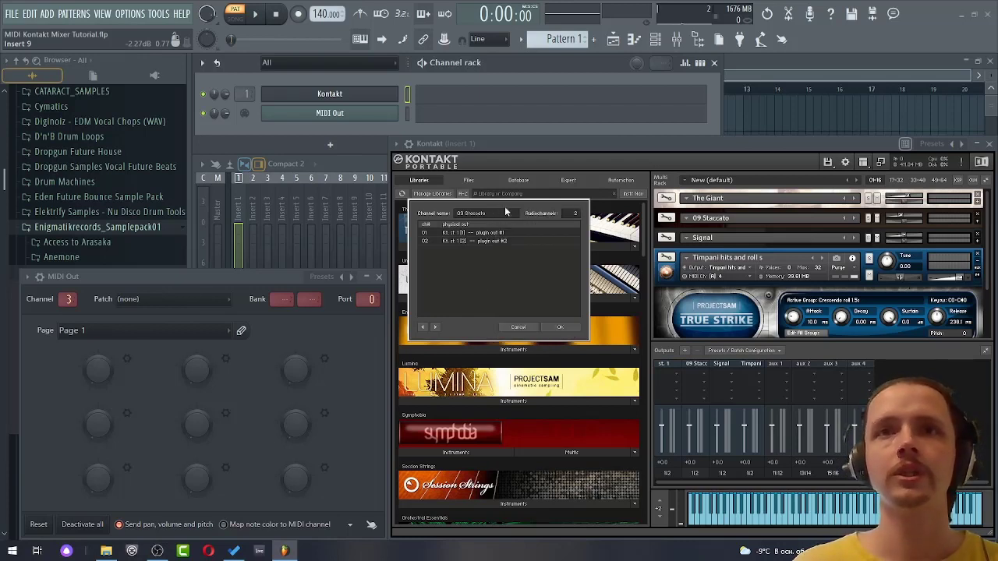
pyautogui.click(518, 327)
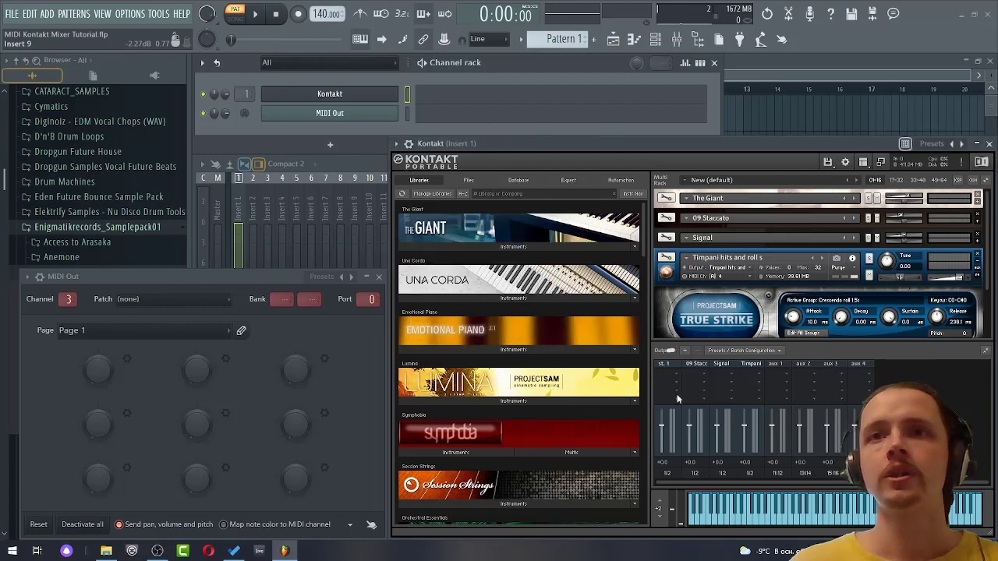
# Run the batch function that clears the output section and creates one individual channel per loaded instrument, agreeing to merge group outputs
pyautogui.click(776, 352)
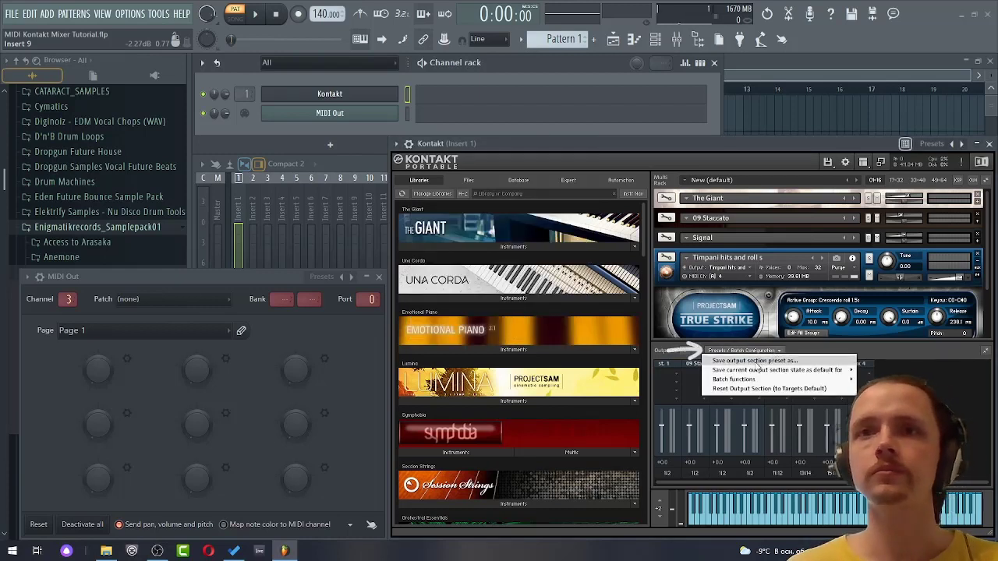
pyautogui.moveTo(735, 382)
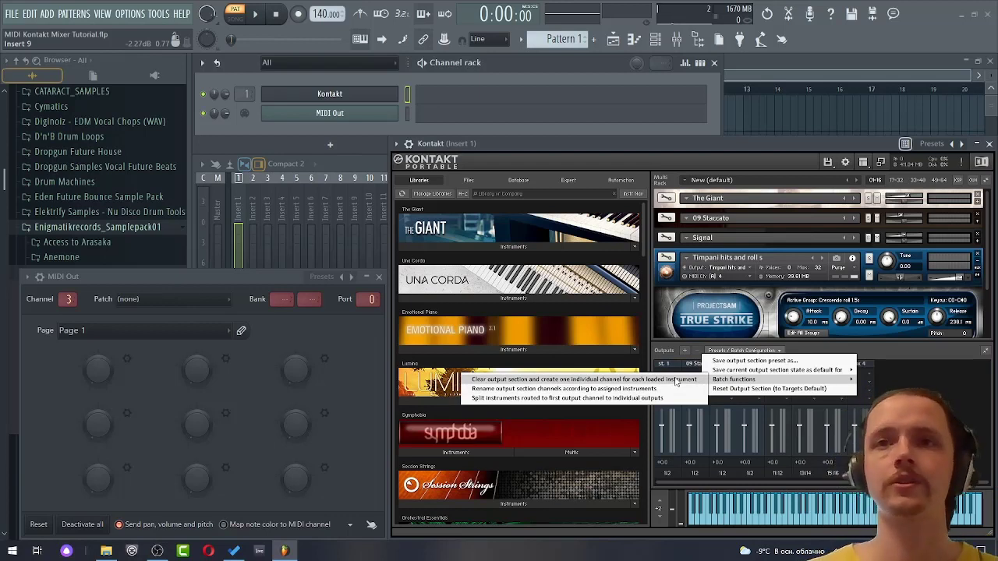
pyautogui.click(676, 382)
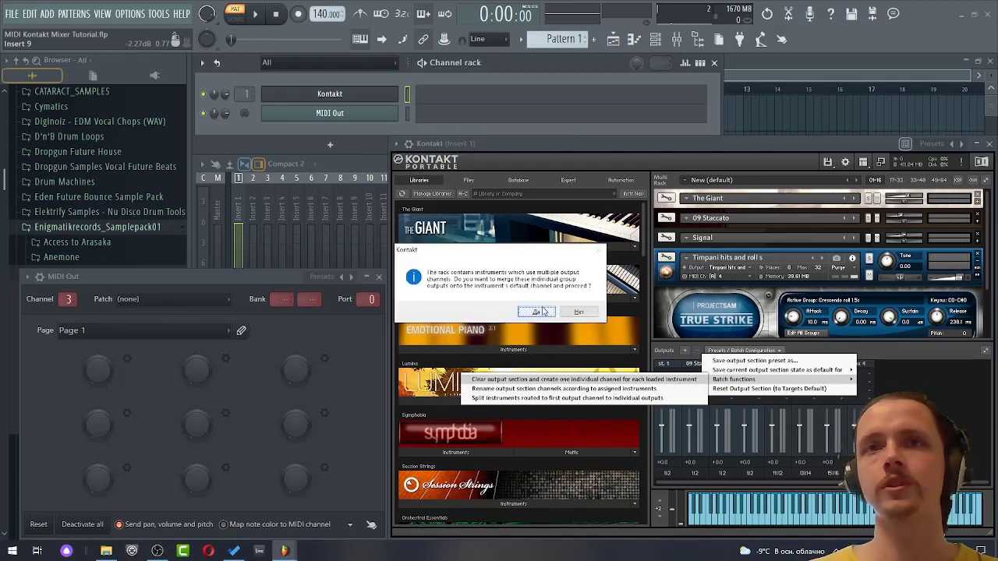
pyautogui.click(544, 312)
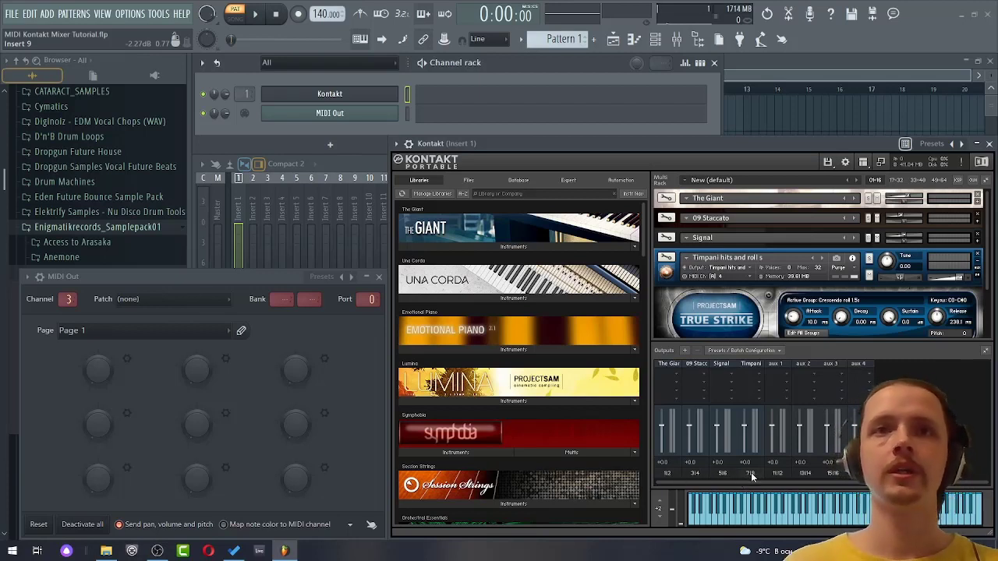
# Open the processing options in the Kontakt plugin's wrapper settings
pyautogui.click(90, 278)
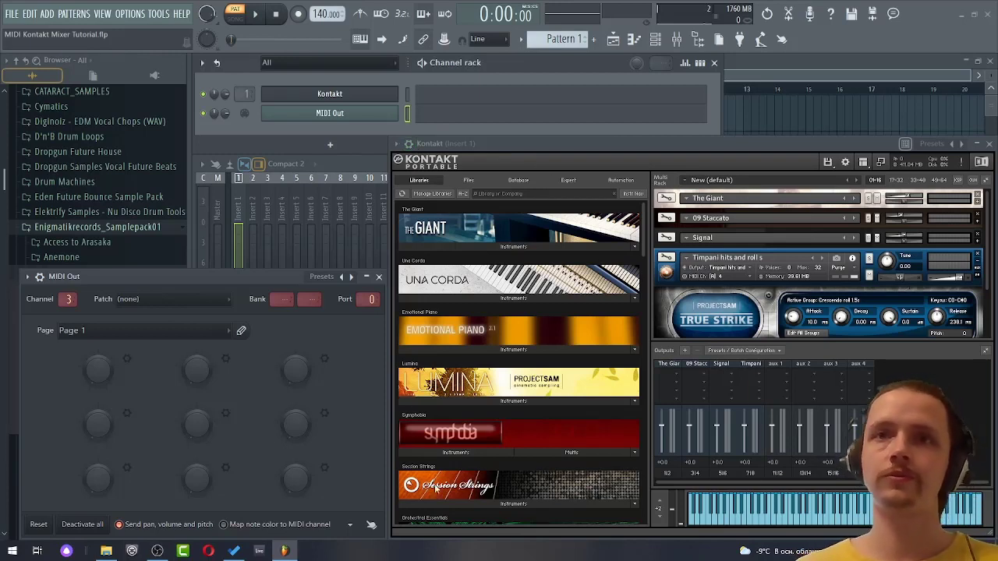
pyautogui.click(408, 145)
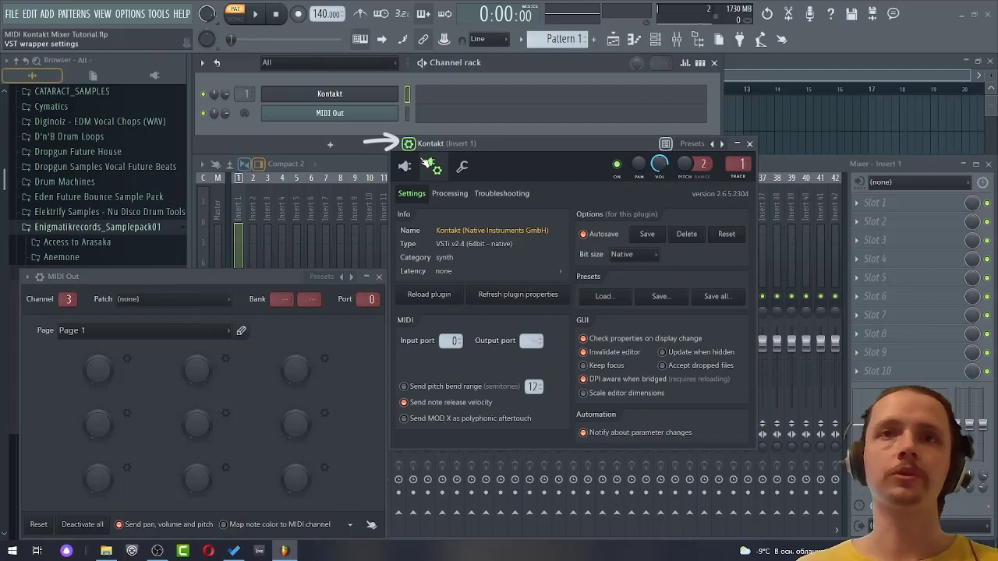
pyautogui.click(454, 200)
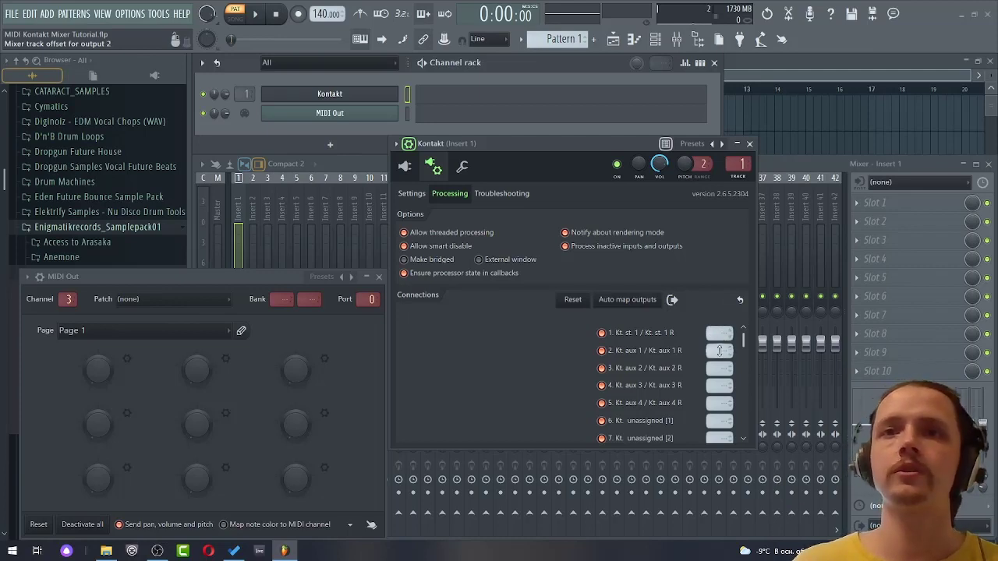
# Try a mixer track offset of -5 for the Kt. aux 1 output and route the Kontakt channel to mixer track 5
pyautogui.moveTo(719, 351)
pyautogui.mouseDown()
pyautogui.moveTo(719, 342)
pyautogui.moveTo(713, 358)
pyautogui.moveTo(719, 348)
pyautogui.mouseUp()
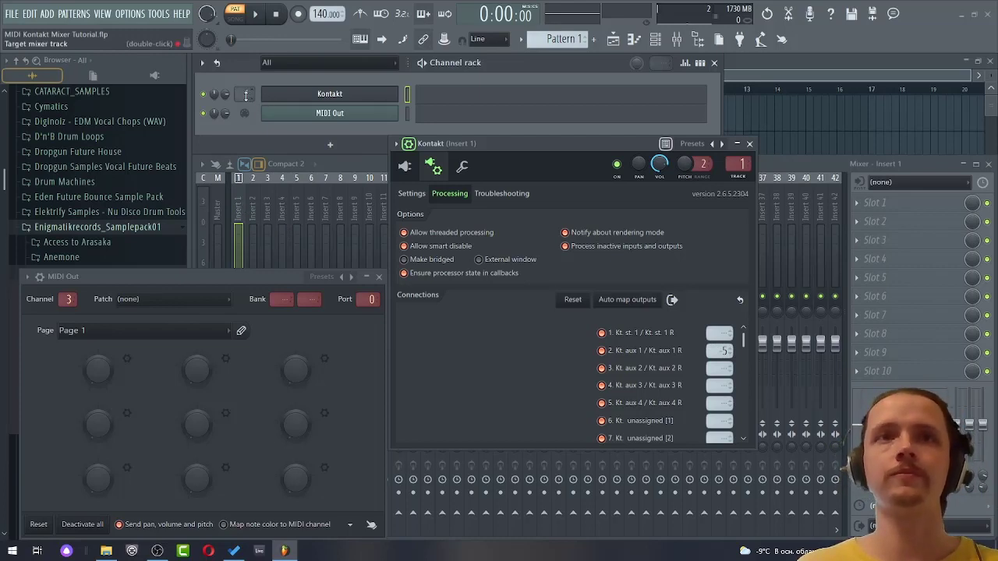
pyautogui.moveTo(243, 95); pyautogui.dragTo(243, 71)
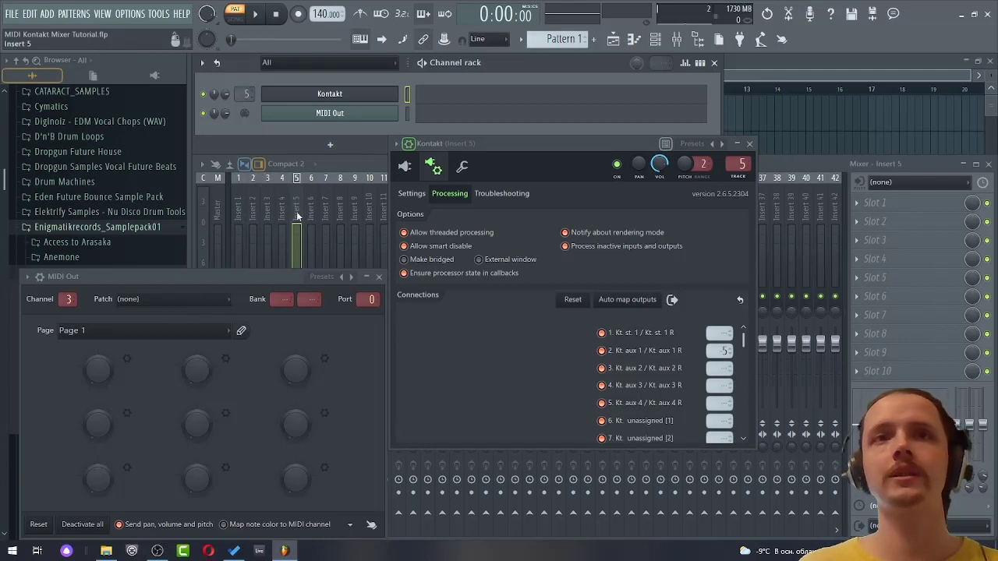
# Try mixer track offsets of -1 and 6 for the Kt. aux 1 output before auto mapping all Kontakt outputs
pyautogui.moveTo(719, 350); pyautogui.dragTo(719, 367)
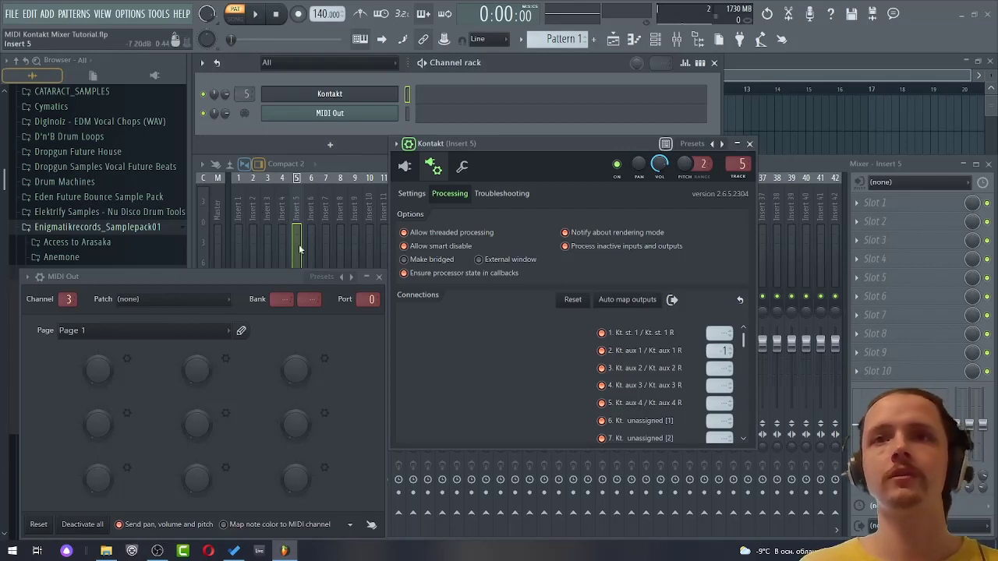
pyautogui.moveTo(719, 350); pyautogui.dragTo(719, 343)
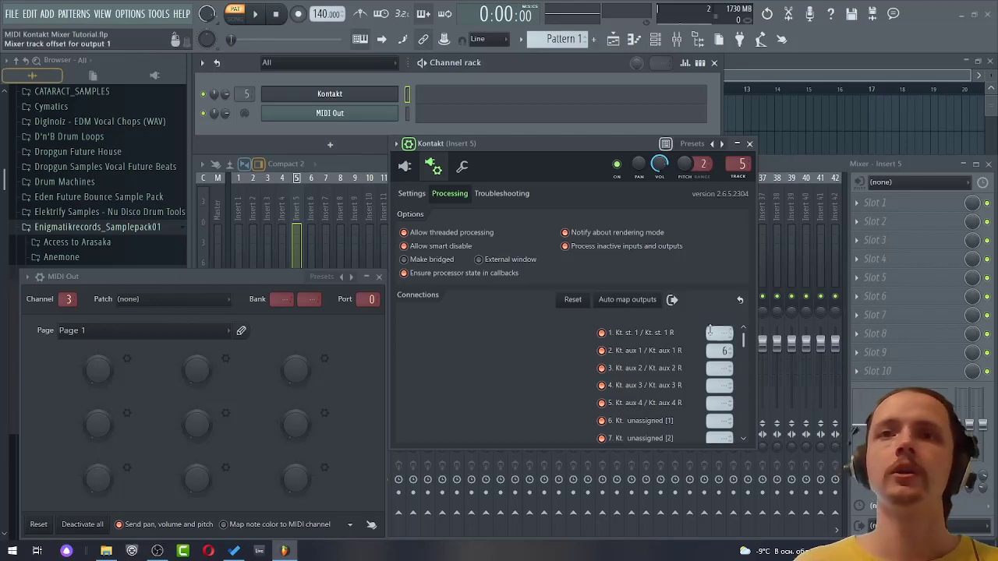
pyautogui.moveTo(722, 357); pyautogui.dragTo(722, 368)
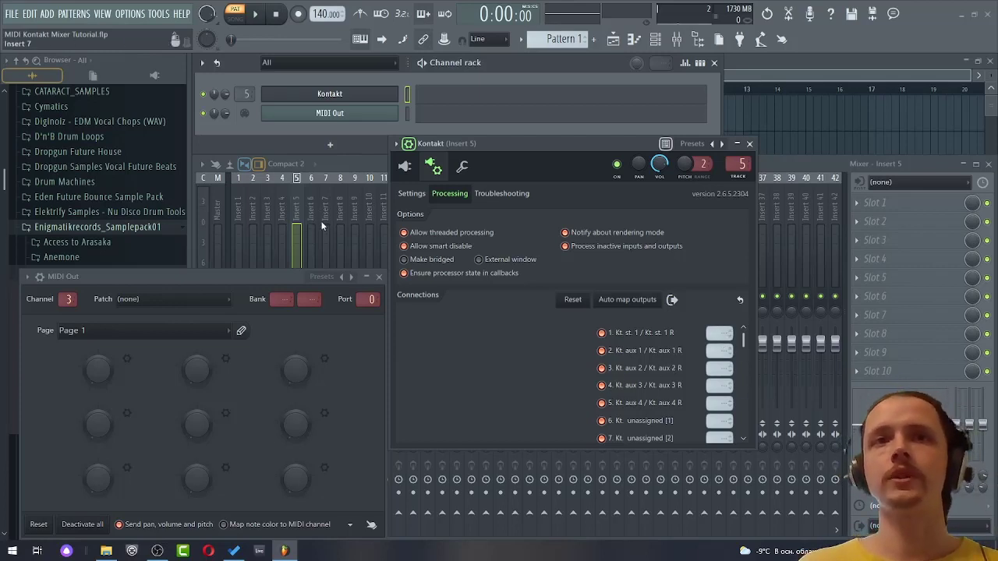
pyautogui.click(632, 301)
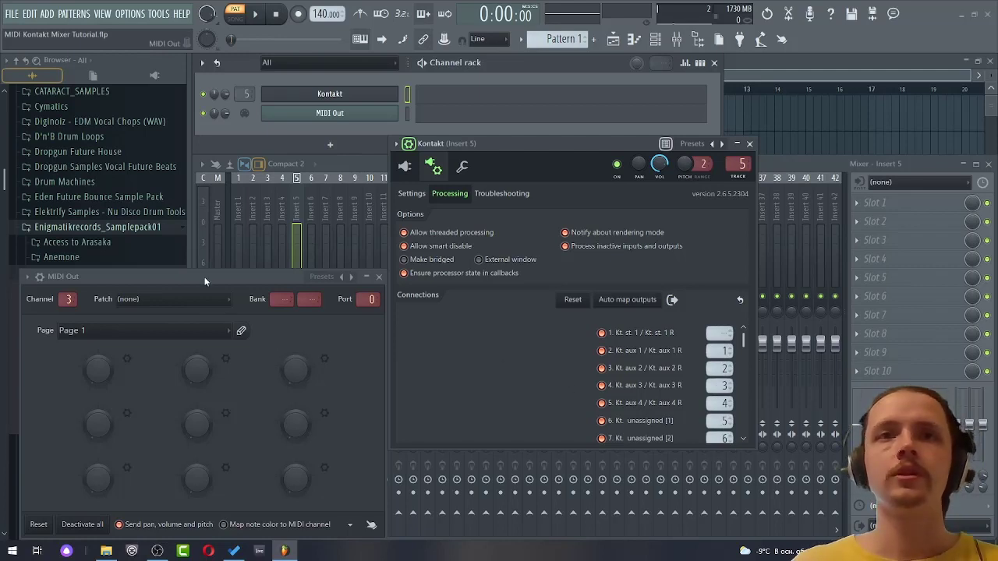
# Set MIDI Out to channel 1 and play several notes to check which mixer track The Giant reaches
pyautogui.moveTo(65, 296); pyautogui.dragTo(64, 301)
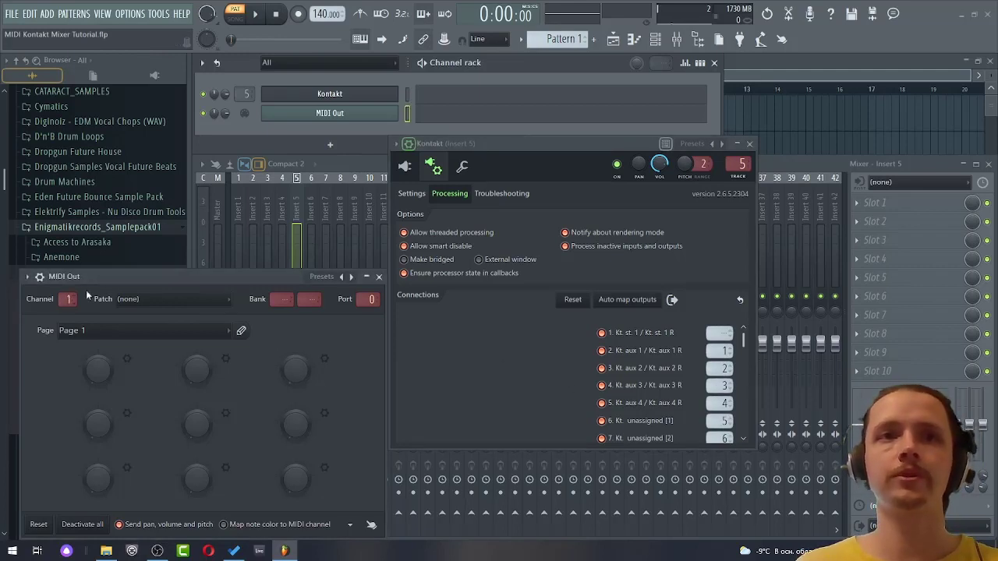
pyautogui.press('z')
pyautogui.press('x')
pyautogui.press('d')
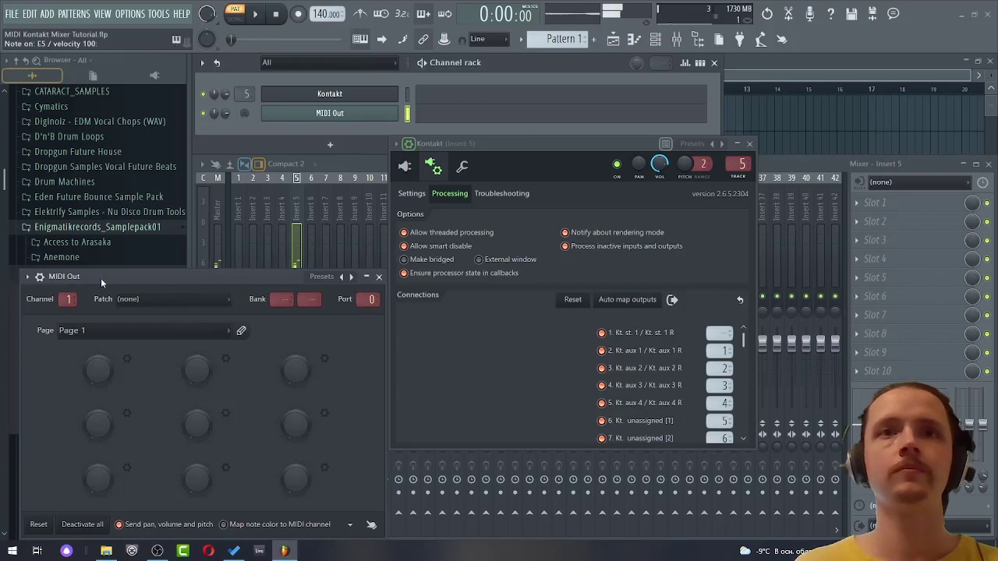
pyautogui.press('x')
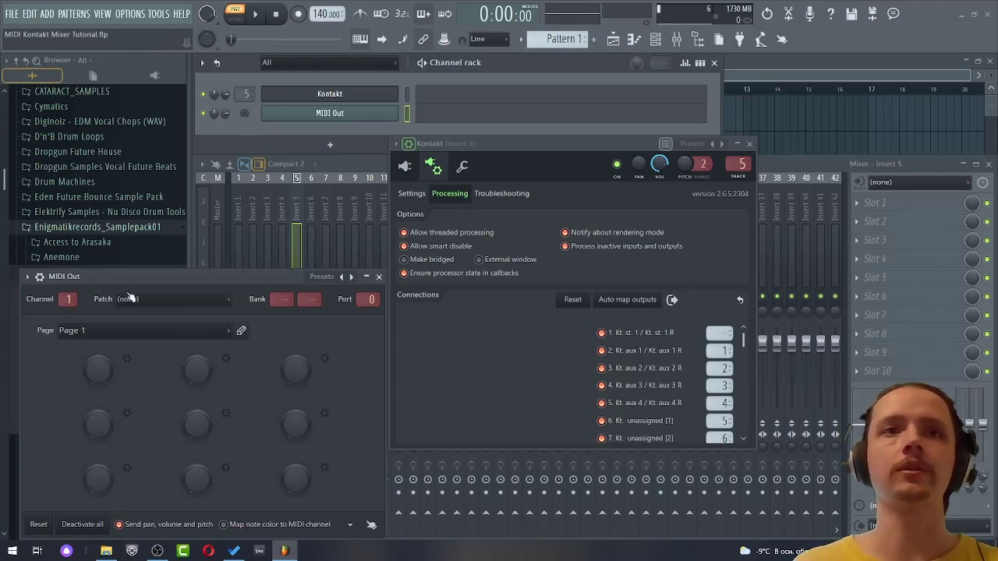
# Test MIDI Out channels 2 and 3 against the mixer meters, lowering the MIDI Out window to uncover them
pyautogui.scroll(1, 69, 300)
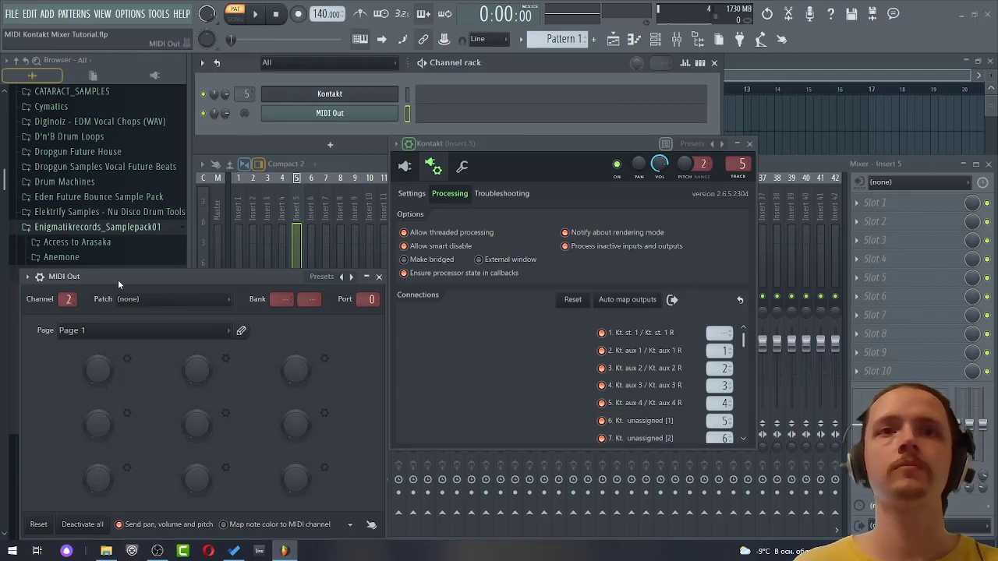
pyautogui.moveTo(119, 282); pyautogui.dragTo(117, 306)
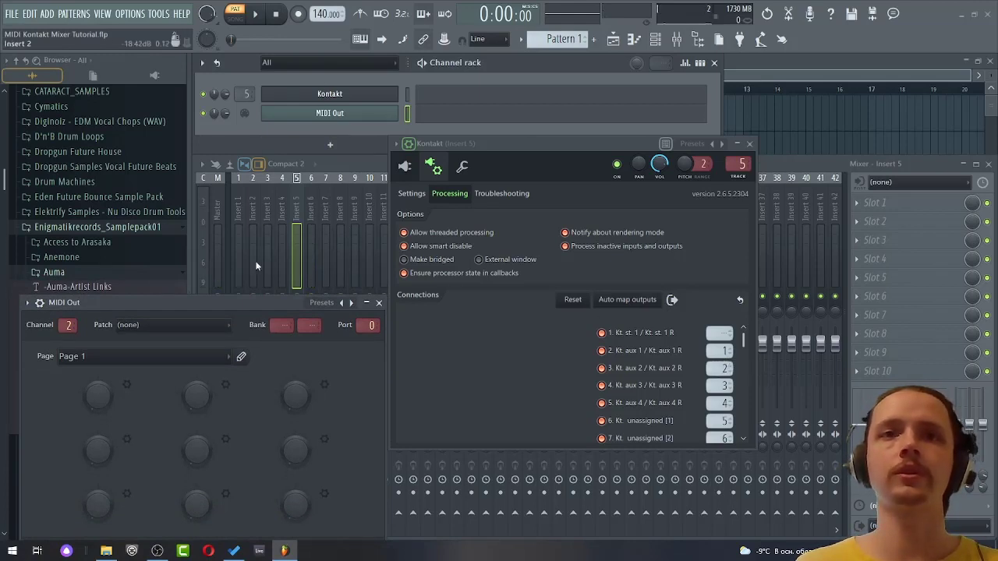
pyautogui.scroll(1, 68, 325)
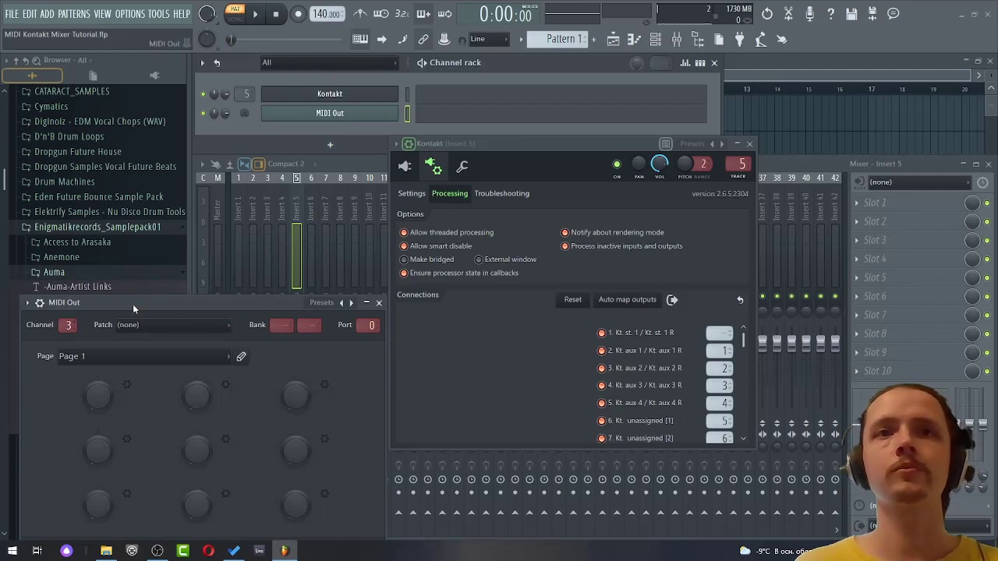
pyautogui.press('z')
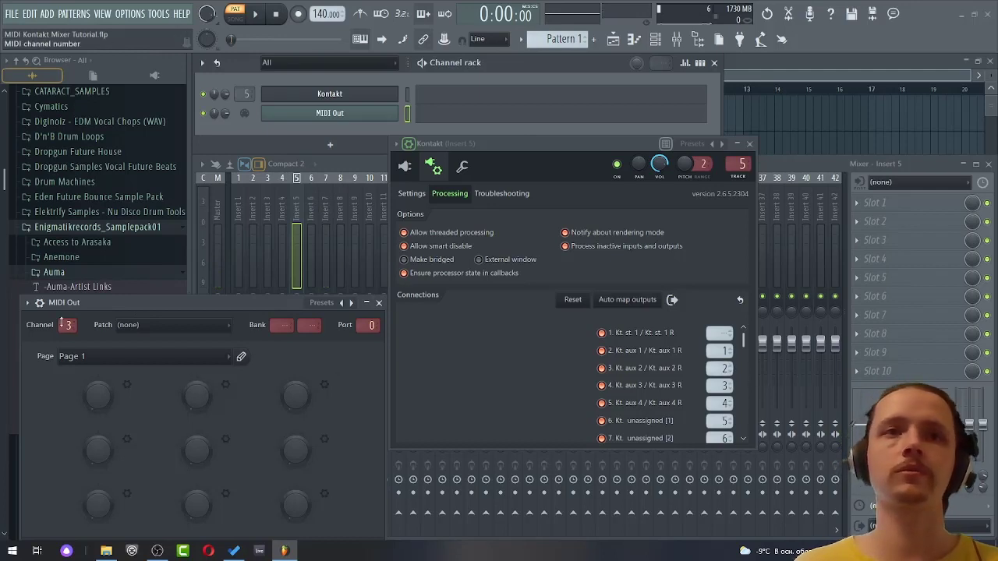
# Set MIDI Out to channel 4, play a note to check the Timpani's mixer track, and move the MIDI Out window back up
pyautogui.scroll(1, 69, 325)
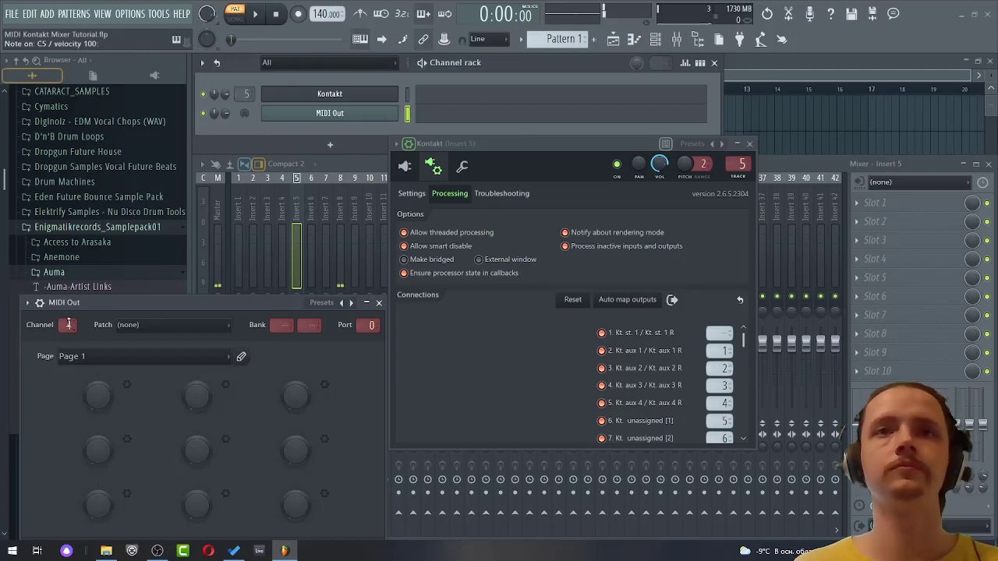
pyautogui.press('z')
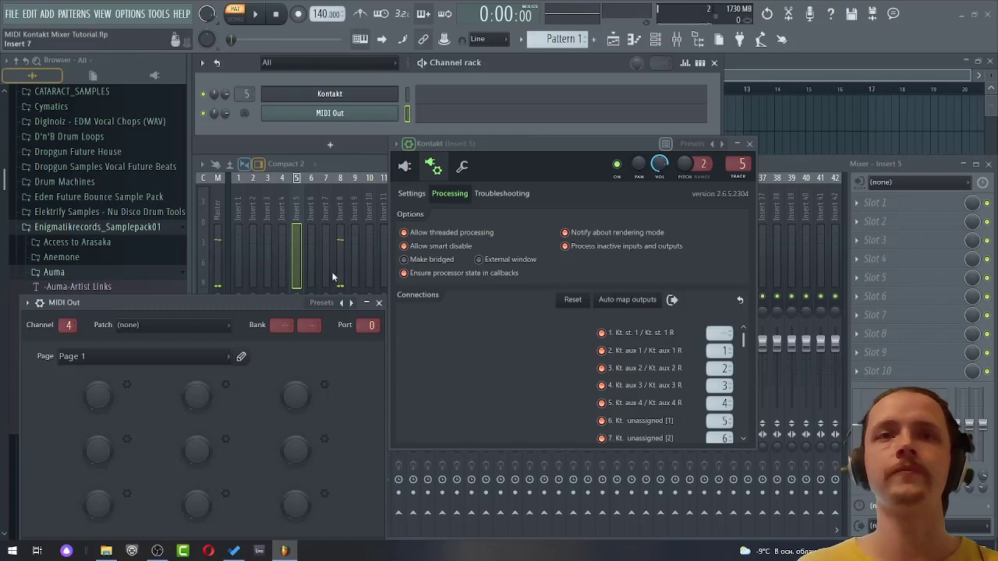
pyautogui.moveTo(260, 304); pyautogui.dragTo(258, 272)
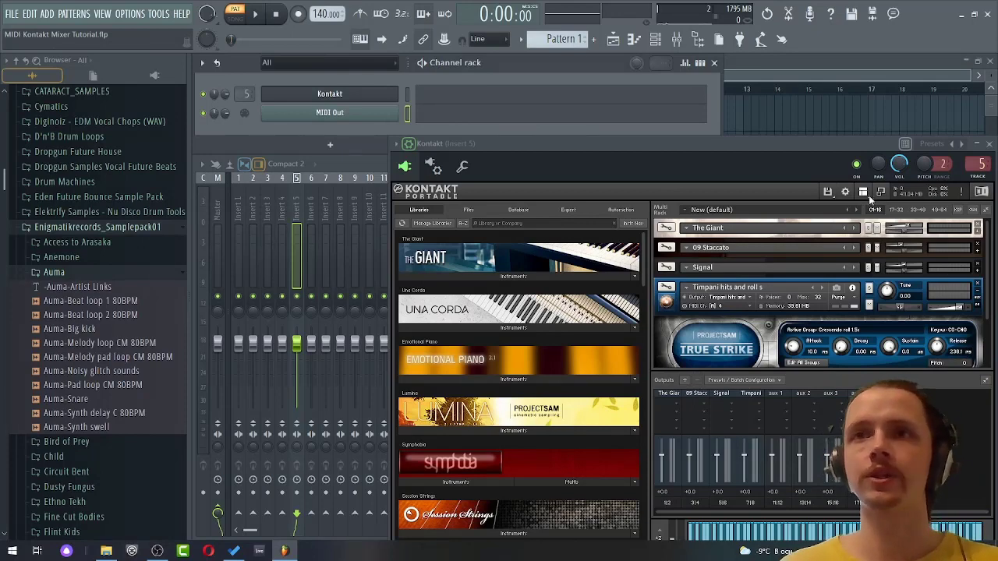
# Hide Kontakt's Outputs section and collapse the Timpani hits and rolls instrument
pyautogui.click(866, 193)
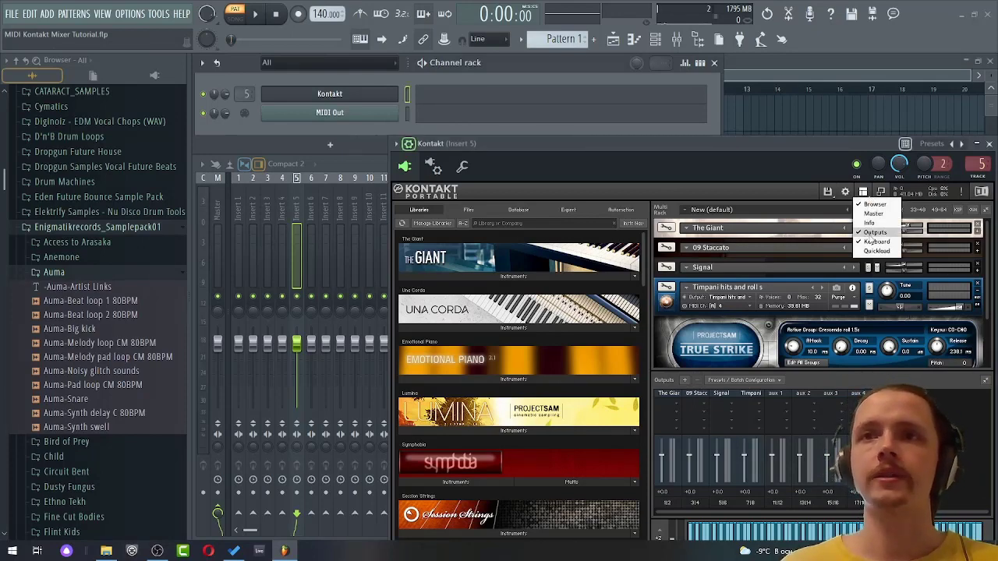
pyautogui.click(865, 233)
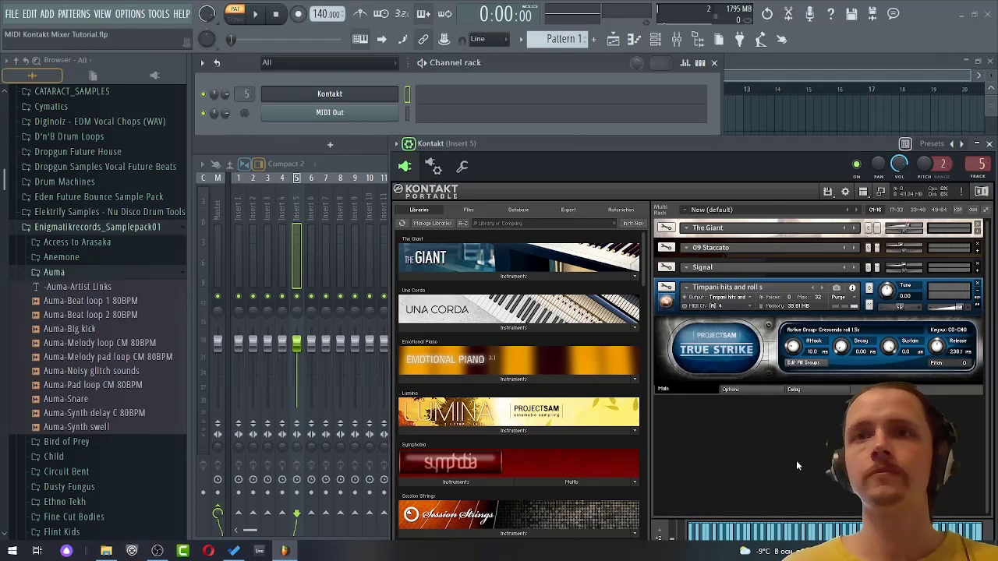
pyautogui.click(978, 291)
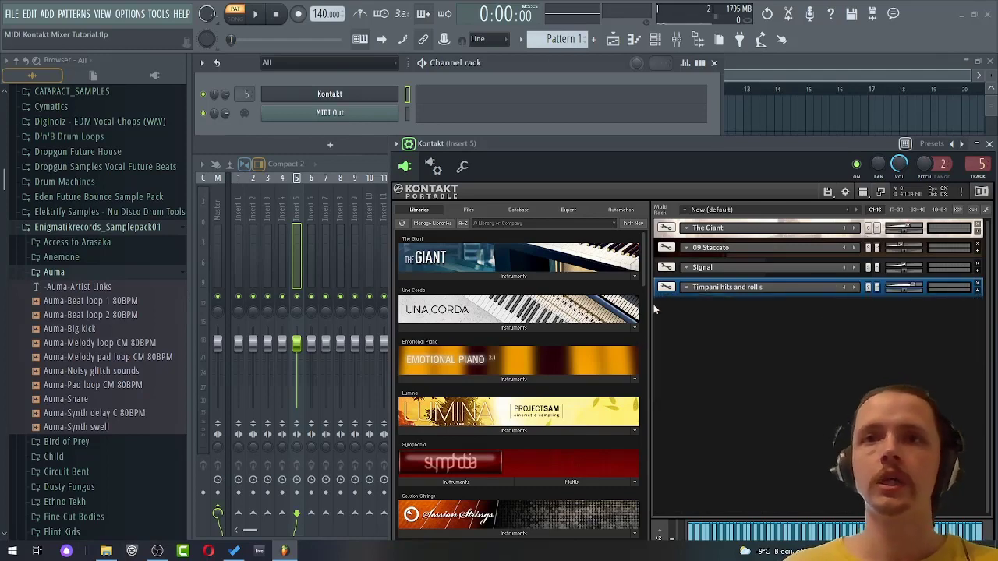
# Load the 2 Claps & Snaps - Natural instrument from the Smack library into the multi rack below Timpani
pyautogui.moveTo(645, 273); pyautogui.dragTo(647, 485)
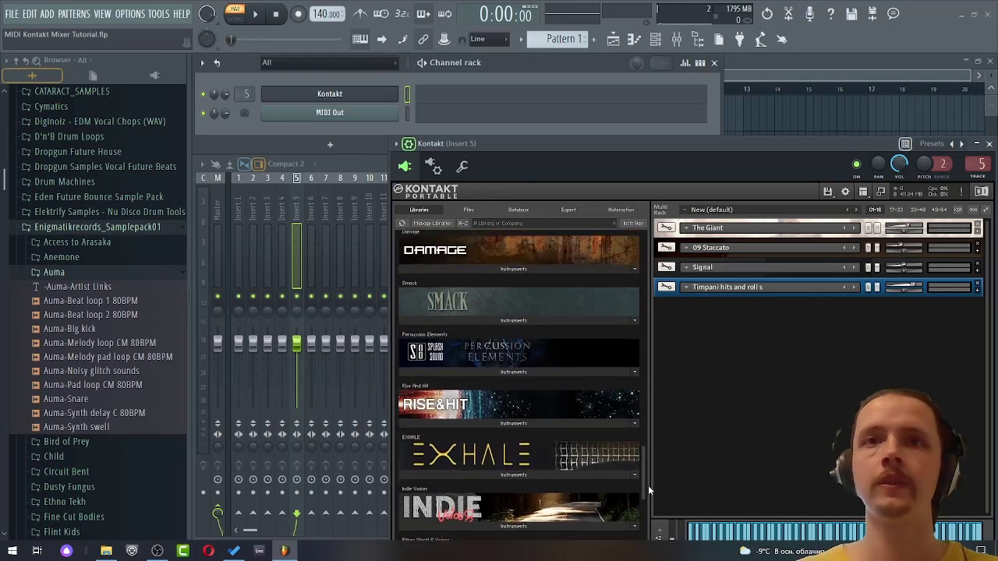
pyautogui.click(507, 318)
pyautogui.moveTo(433, 348); pyautogui.dragTo(770, 392)
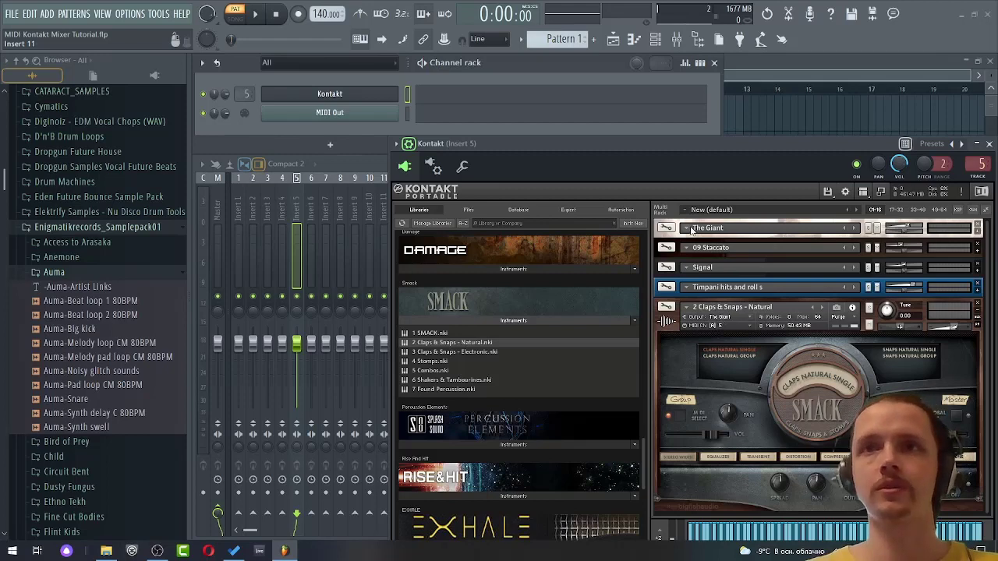
# Create a separate master output channel for 2 Claps & Snaps - Natural and show Kontakt's Outputs section
pyautogui.click(734, 318)
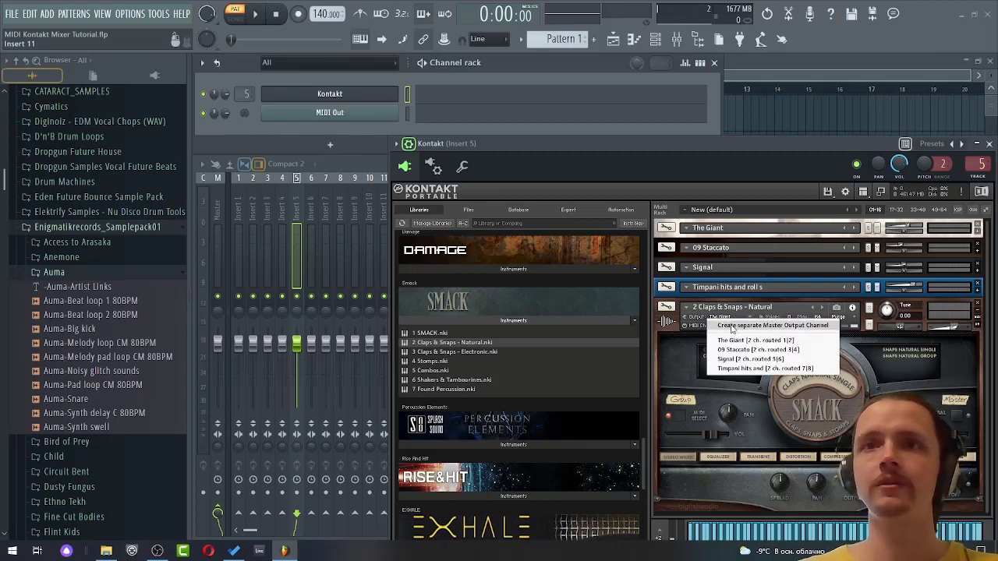
pyautogui.click(736, 327)
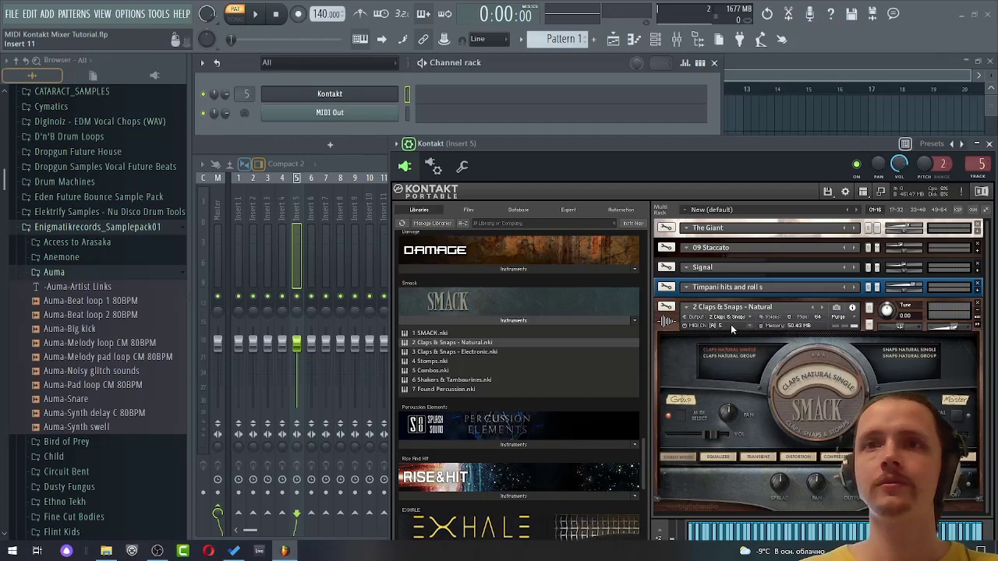
pyautogui.click(864, 191)
pyautogui.click(861, 233)
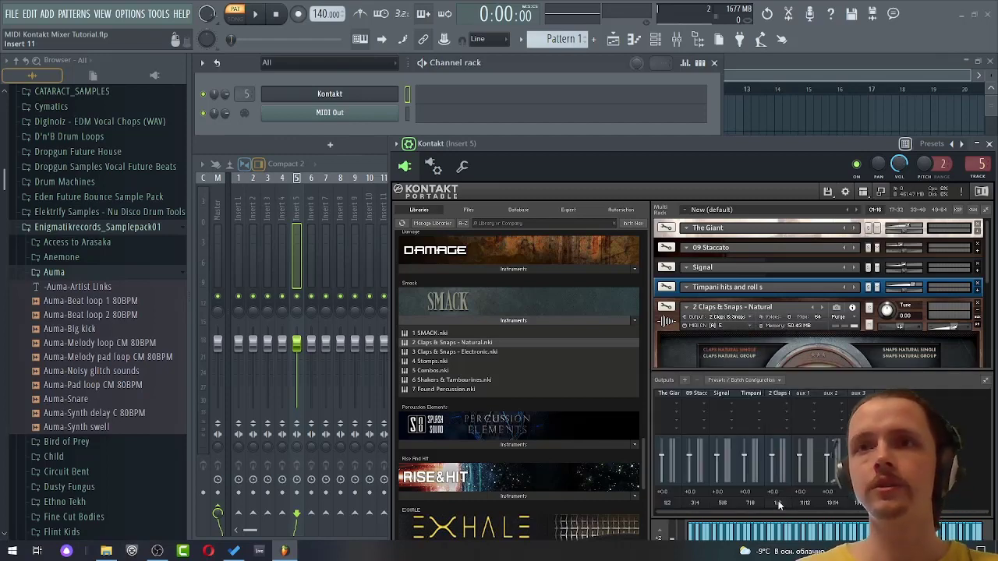
# Clear the output section and create one individual channel for each loaded instrument, agreeing to merge the individual group outputs
pyautogui.click(743, 380)
pyautogui.moveTo(733, 408)
pyautogui.click(685, 412)
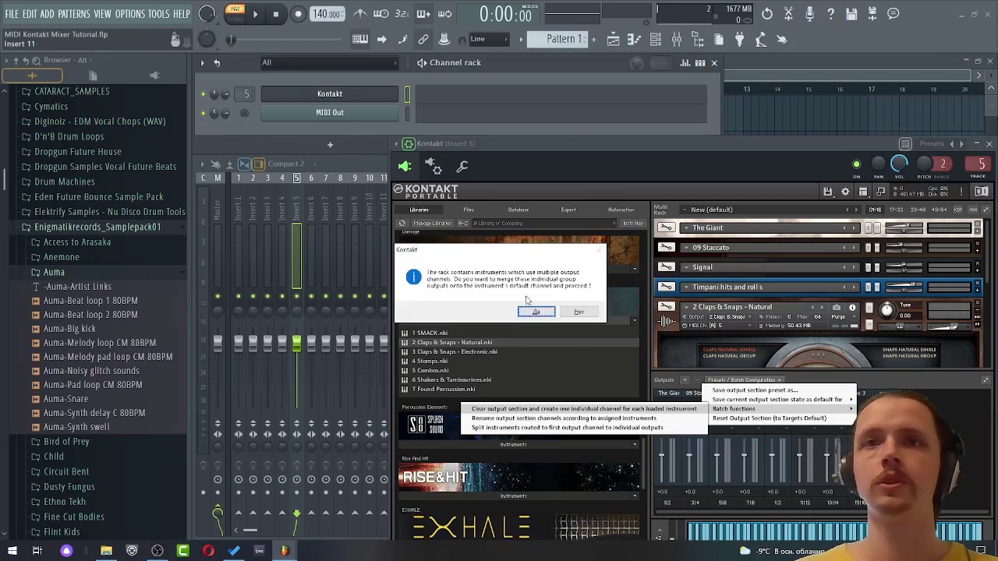
pyautogui.click(537, 312)
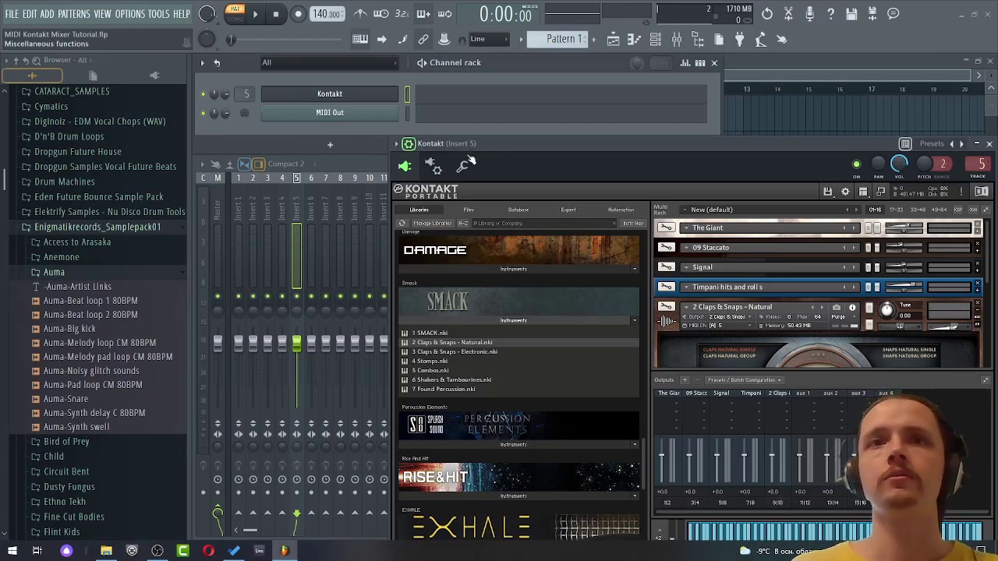
# Check the mixer track offsets in Kontakt's processing connections, return to the instrument view and close the plugin window
pyautogui.click(435, 166)
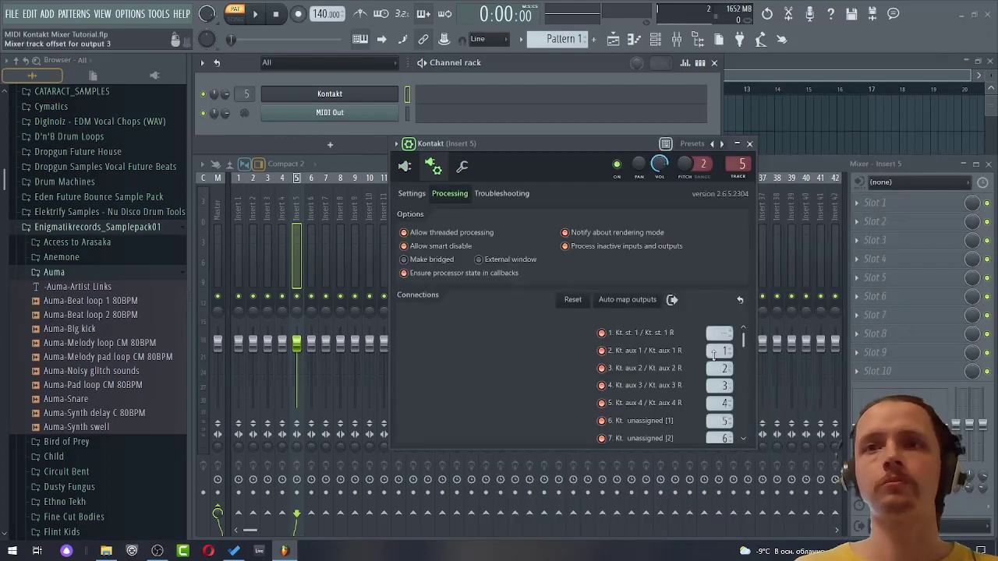
pyautogui.click(407, 144)
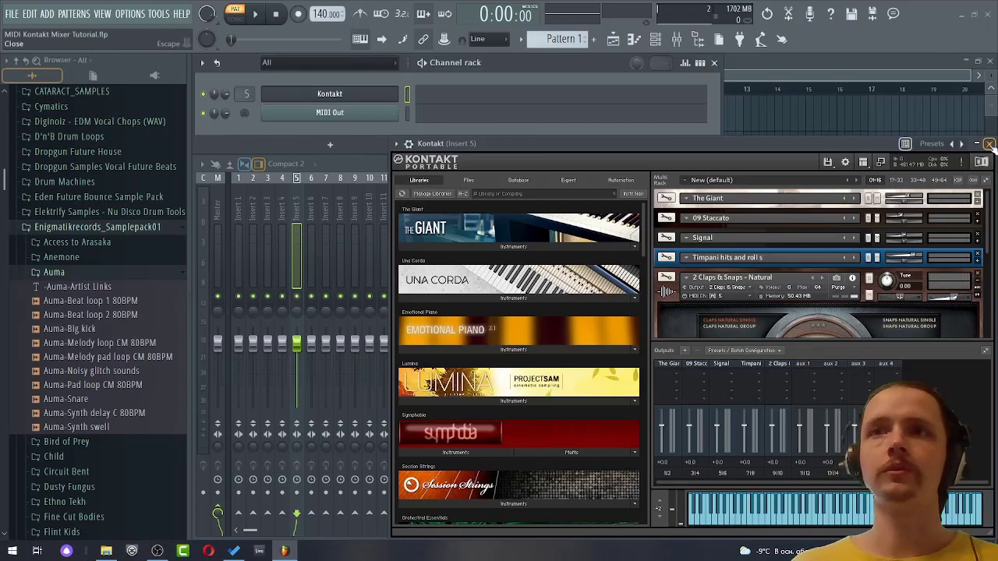
pyautogui.click(988, 145)
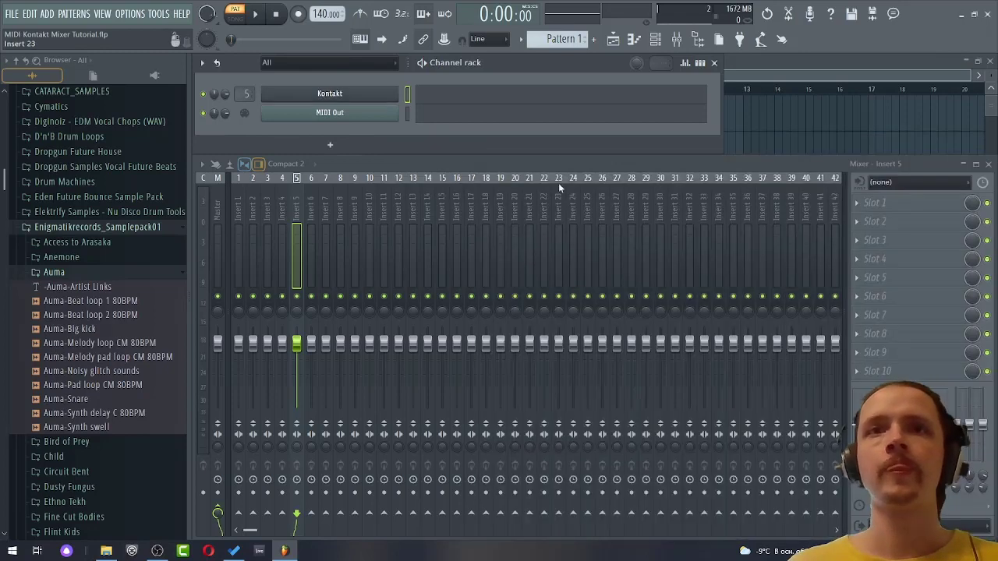
# Set up three MIDI Out channels named Signal, Timpani and Claps, and enlarge the channel rack to show them all
pyautogui.click(355, 118)
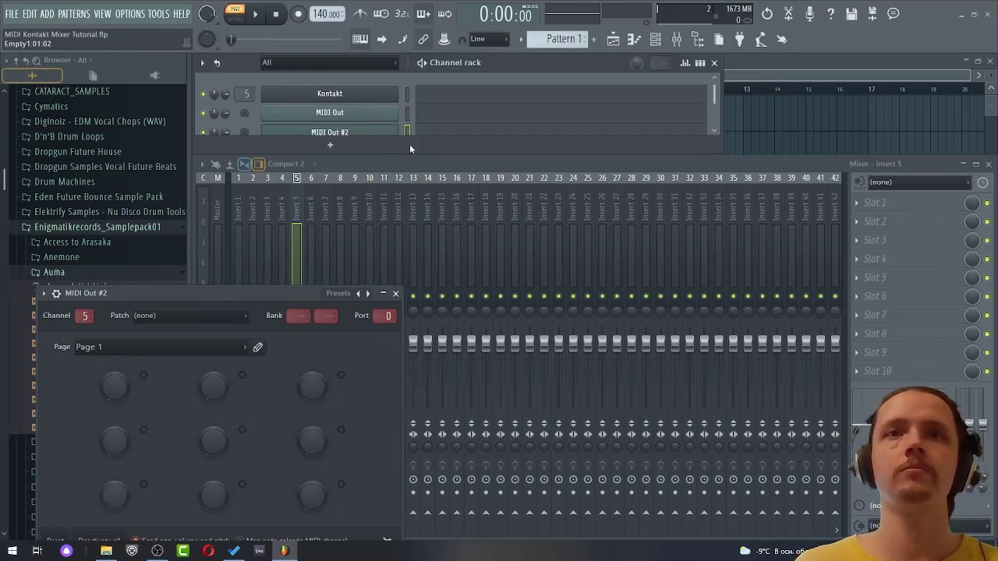
pyautogui.moveTo(409, 144); pyautogui.dragTo(409, 168)
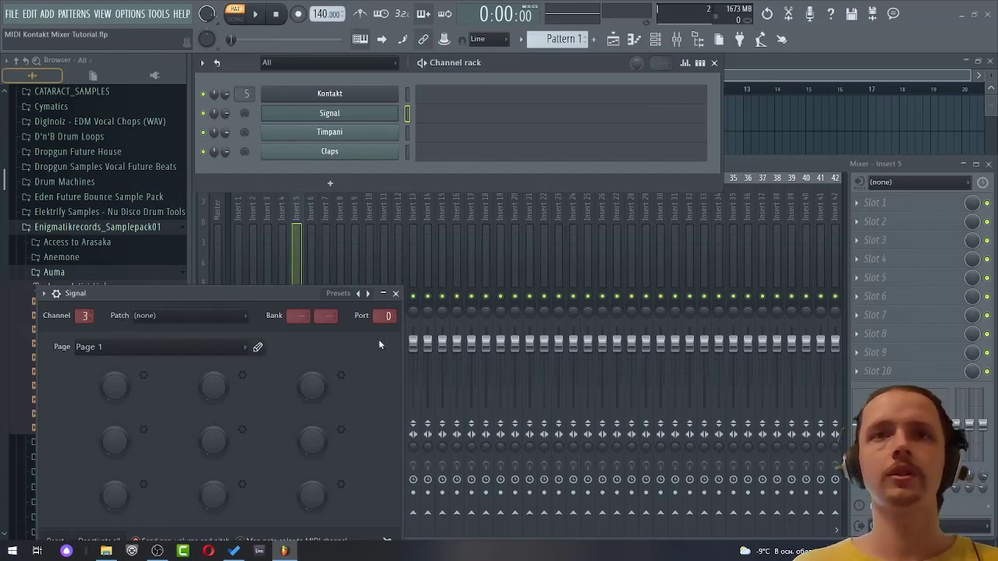
# Select the Timpani and Claps channels in turn and play notes to check which mixer tracks they reach
pyautogui.click(408, 136)
pyautogui.click(410, 151)
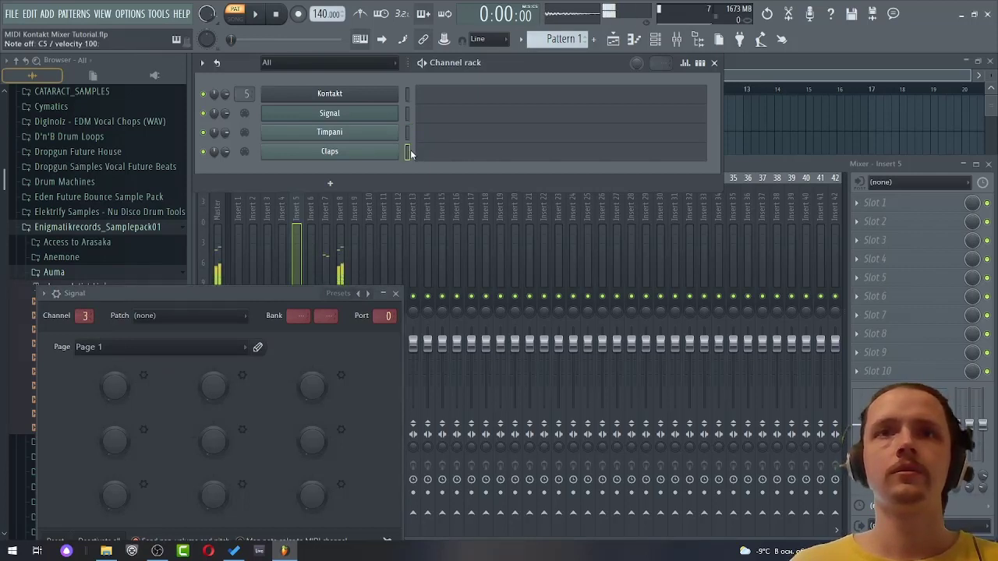